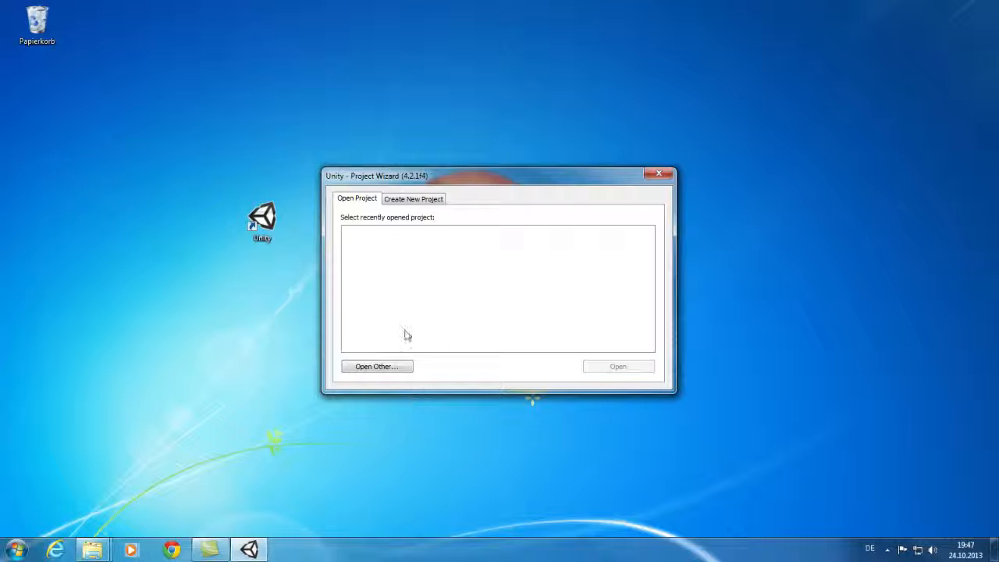
Open the ModdingKit folder in D:\MMXL_Installation as the Unity project
left_click(399, 366)
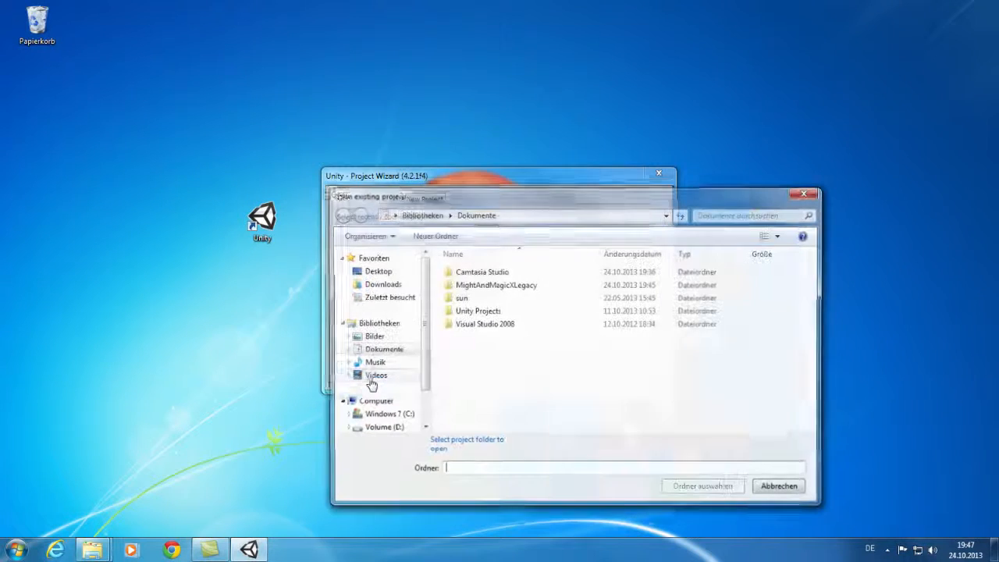
left_click(528, 217)
type("D:\\MMXL_Installation")
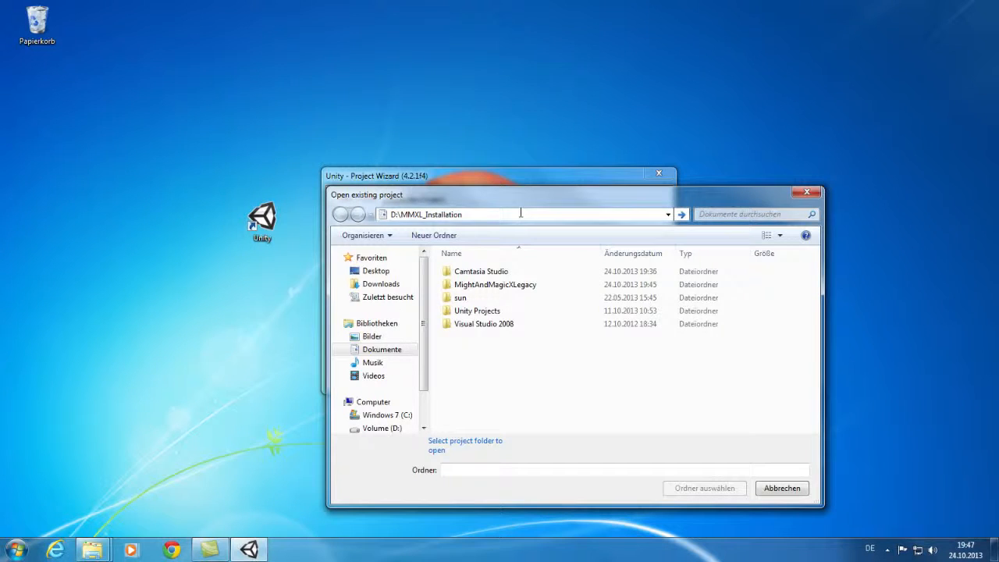
key("Return")
double_click(477, 286)
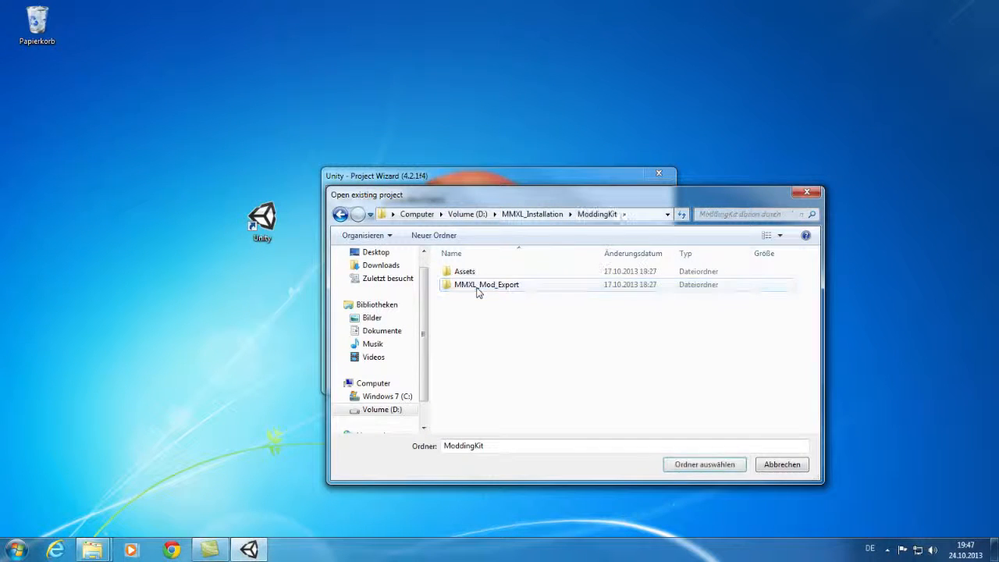
left_click(705, 465)
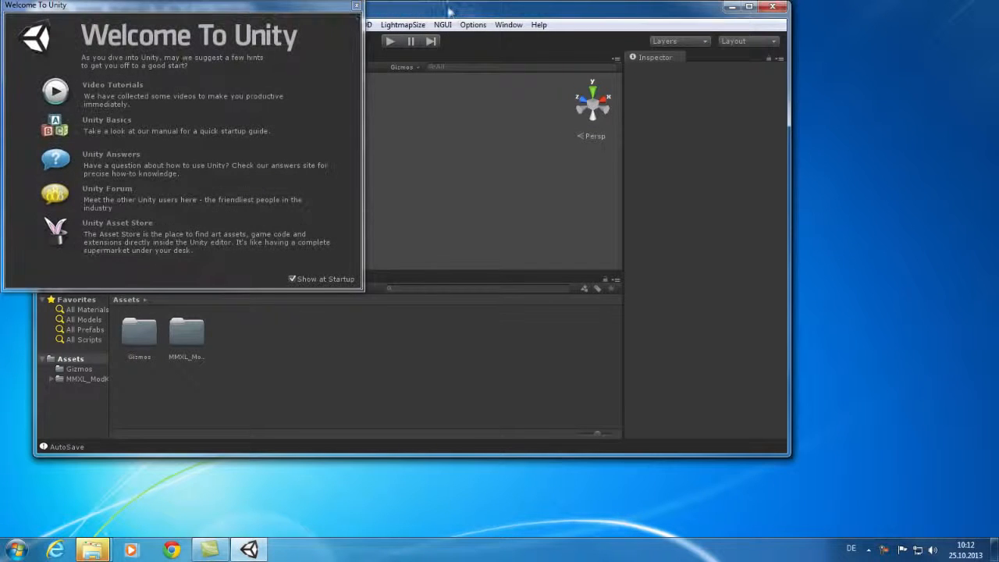
Turn off Show at Startup and close the Welcome to Unity window
left_click_drag(293, 13, 563, 93)
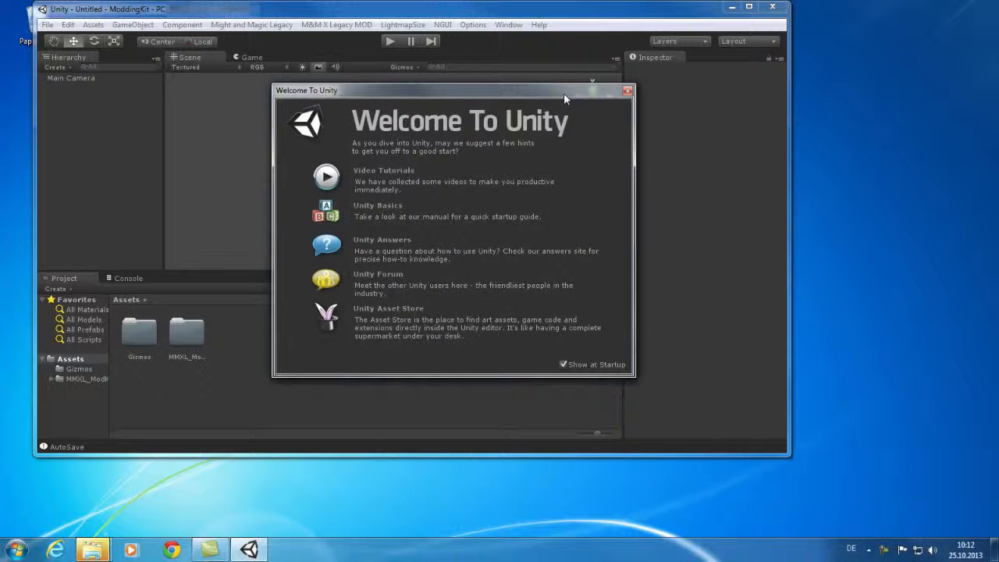
left_click(563, 364)
left_click(628, 92)
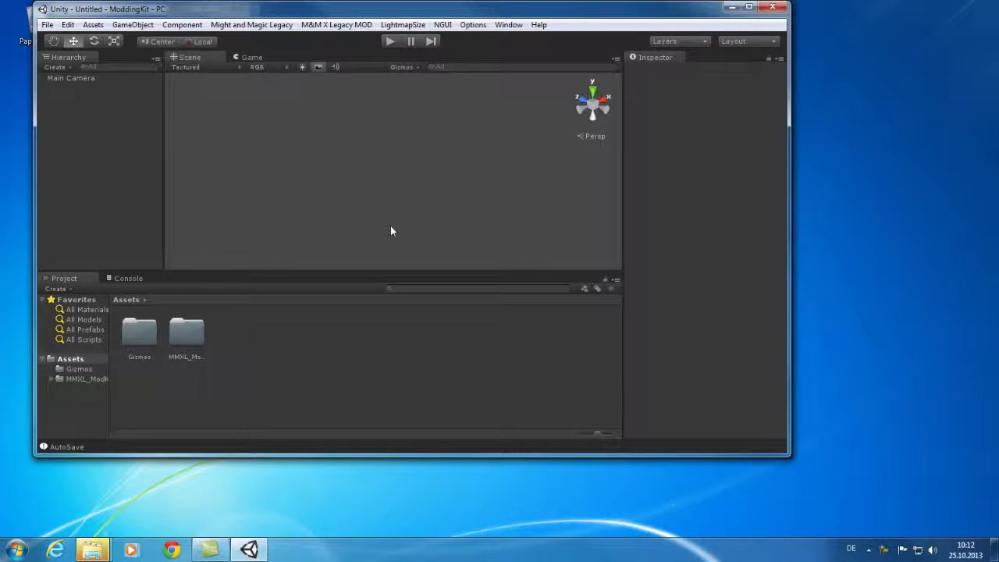
Maximize the editor, widen the Project folder tree and expand MMXL_ModKit
left_click(749, 7)
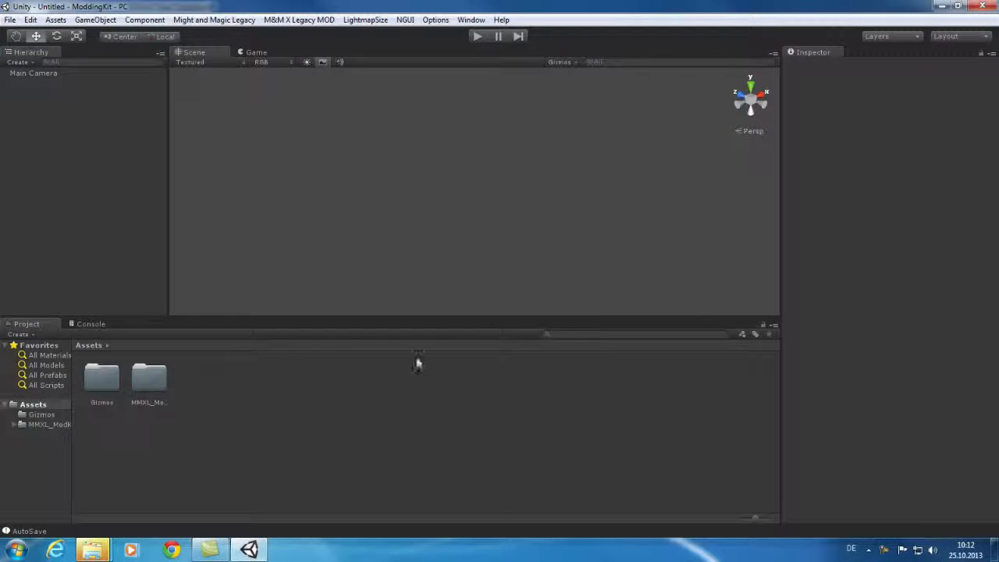
left_click_drag(71, 470, 114, 468)
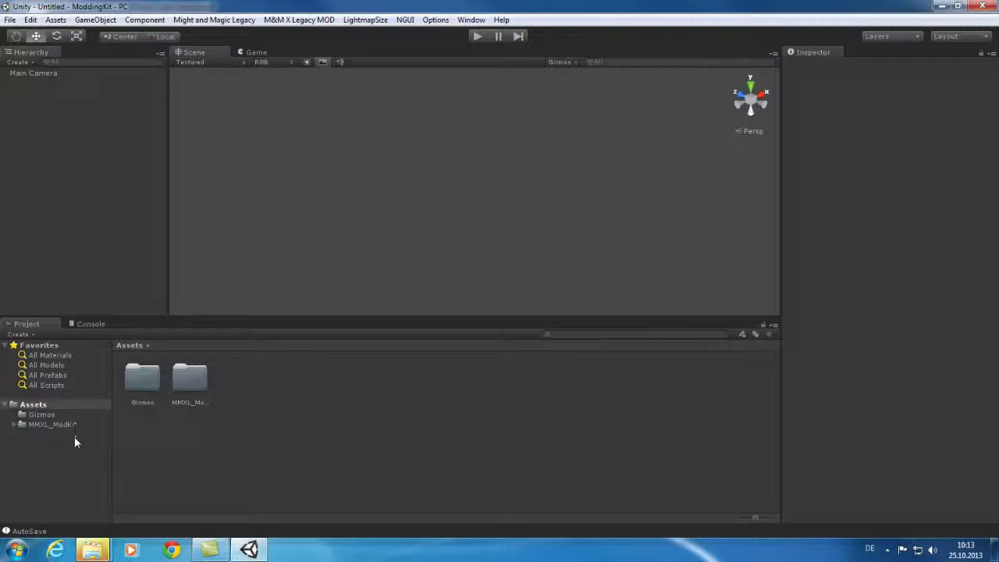
left_click(14, 426)
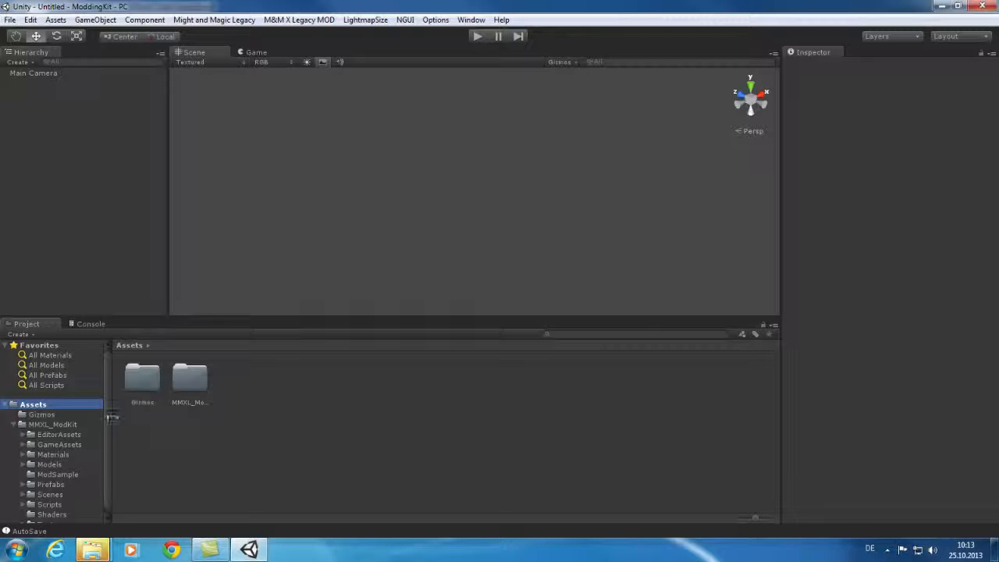
Expand Scenes and Dungeon in the Project tree and show the Dungeon folder's contents
scroll(105, 413, "down", 1)
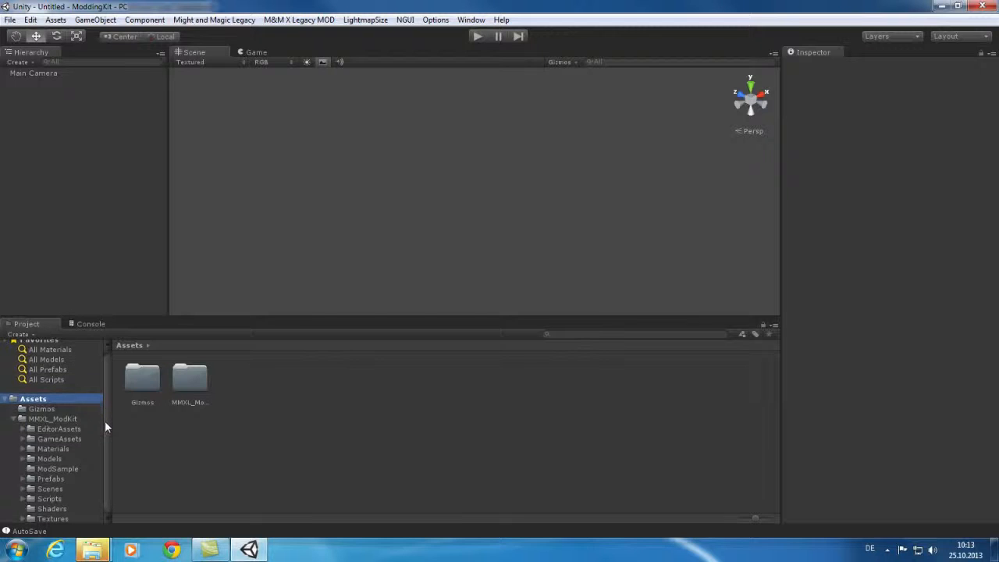
left_click(21, 490)
left_click(31, 498)
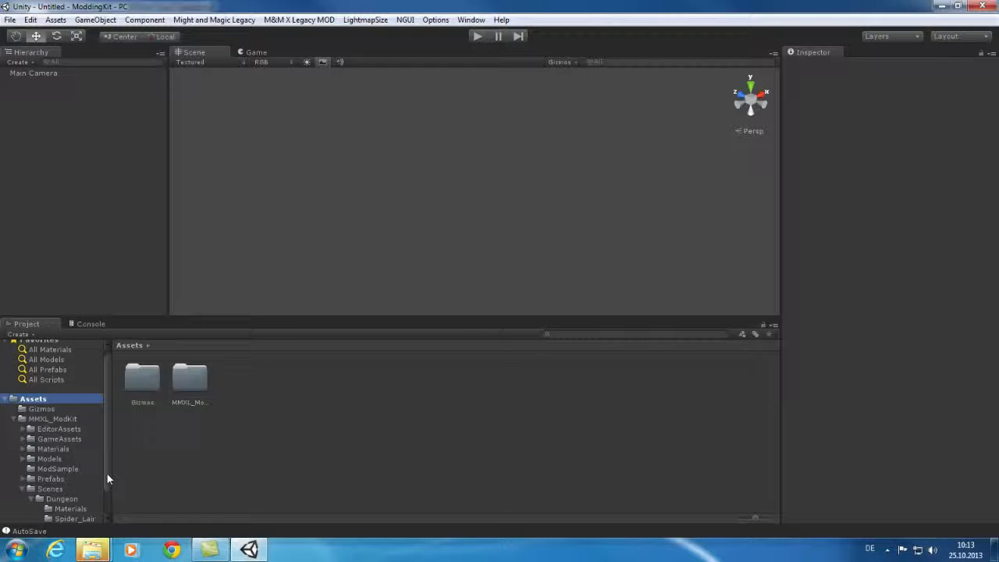
left_click_drag(106, 472, 103, 498)
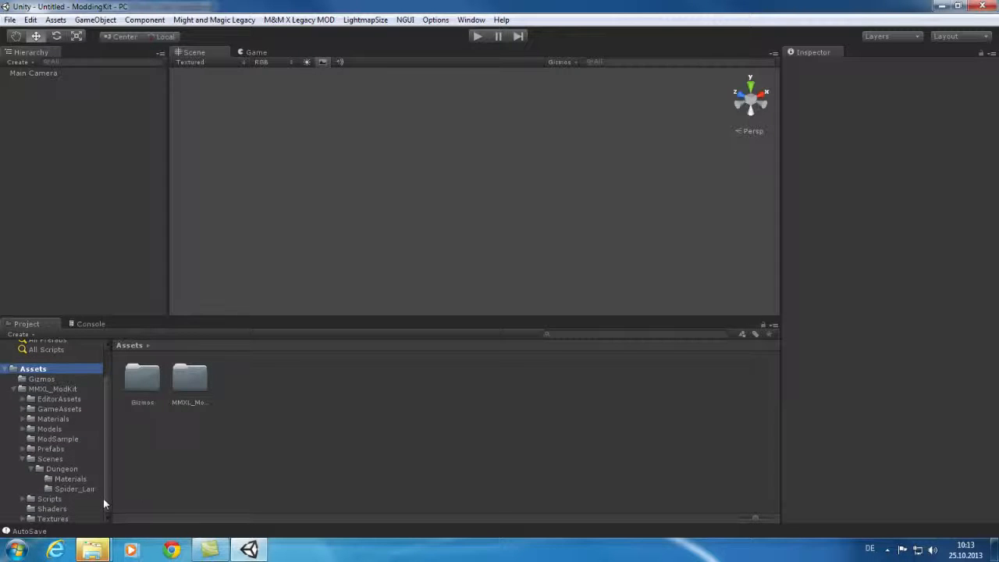
left_click(67, 472)
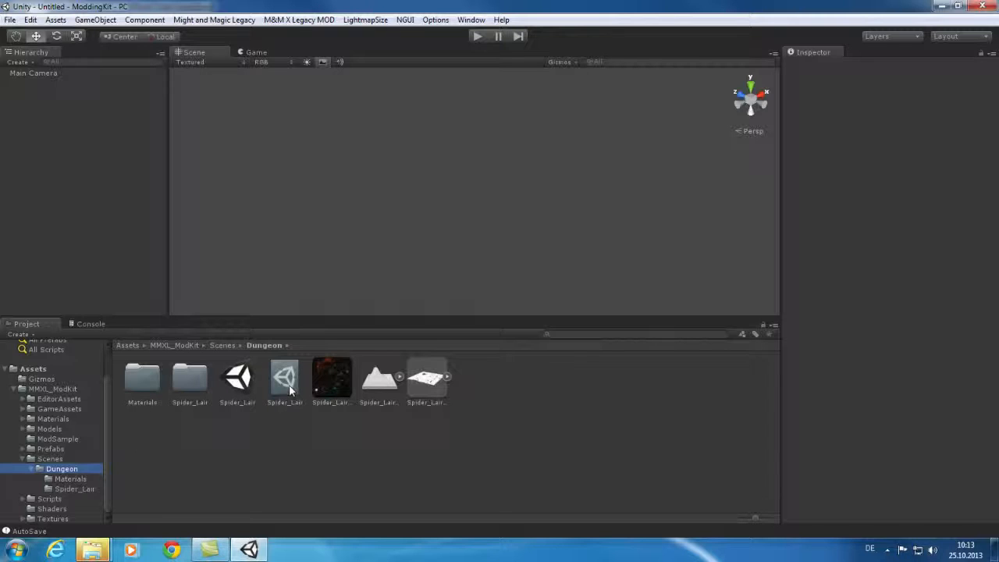
Open the Spider_Lair scene and orbit the Scene view around the dungeon walls
double_click(239, 381)
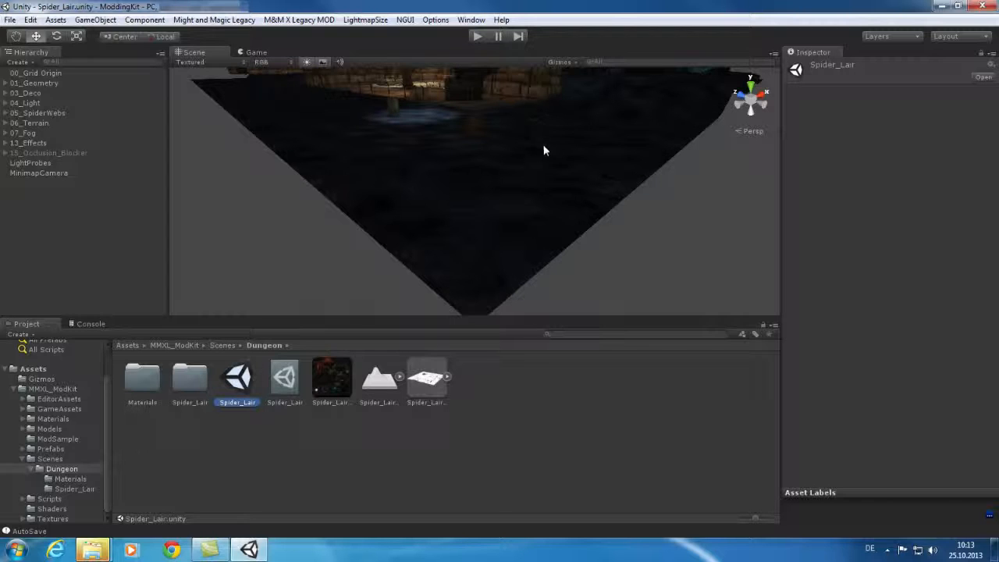
left_click_drag(533, 152, 544, 101, "alt")
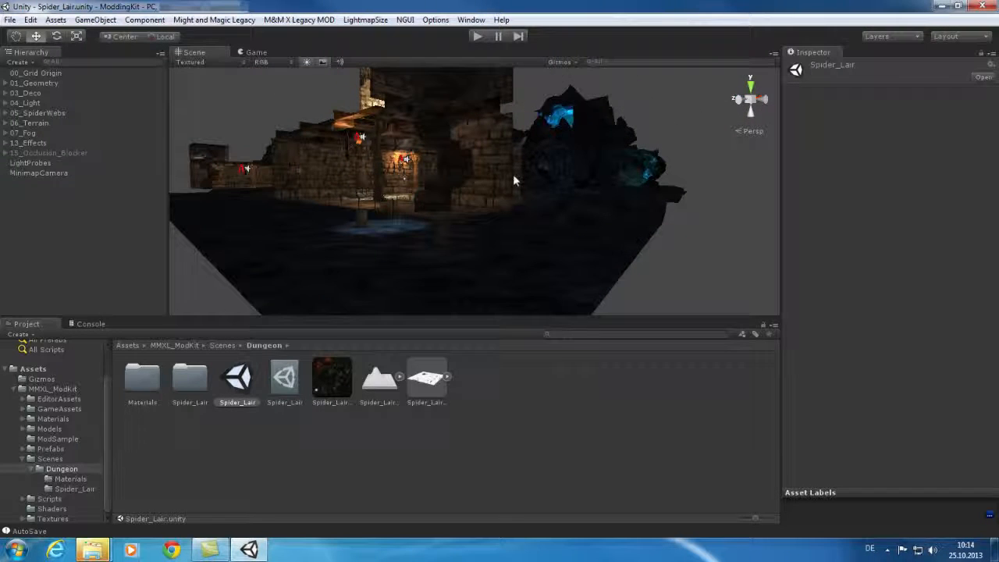
left_click_drag(506, 192, 515, 139, "alt")
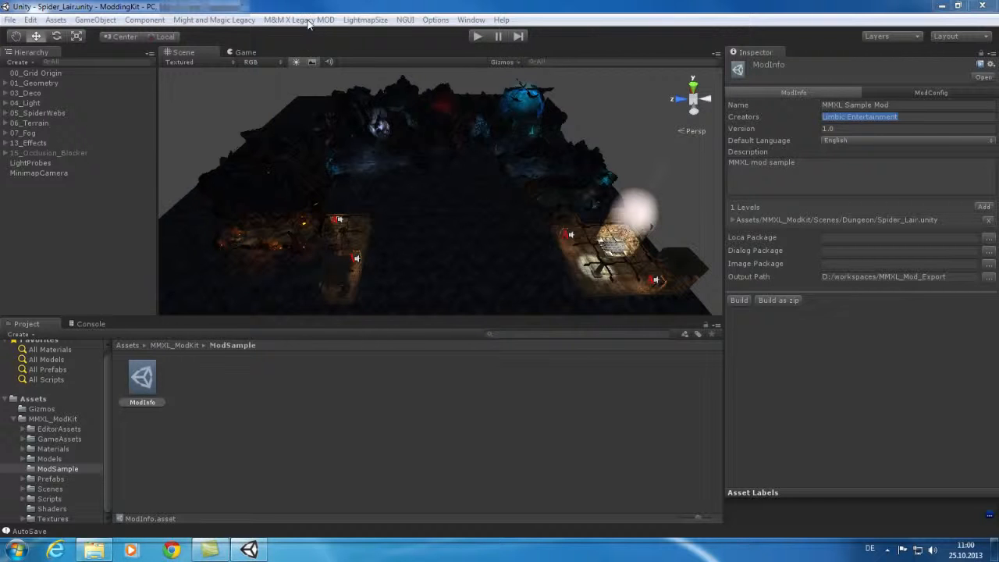
Create a Package Database asset from the M&M X Legacy MOD > Create menu
left_click(308, 21)
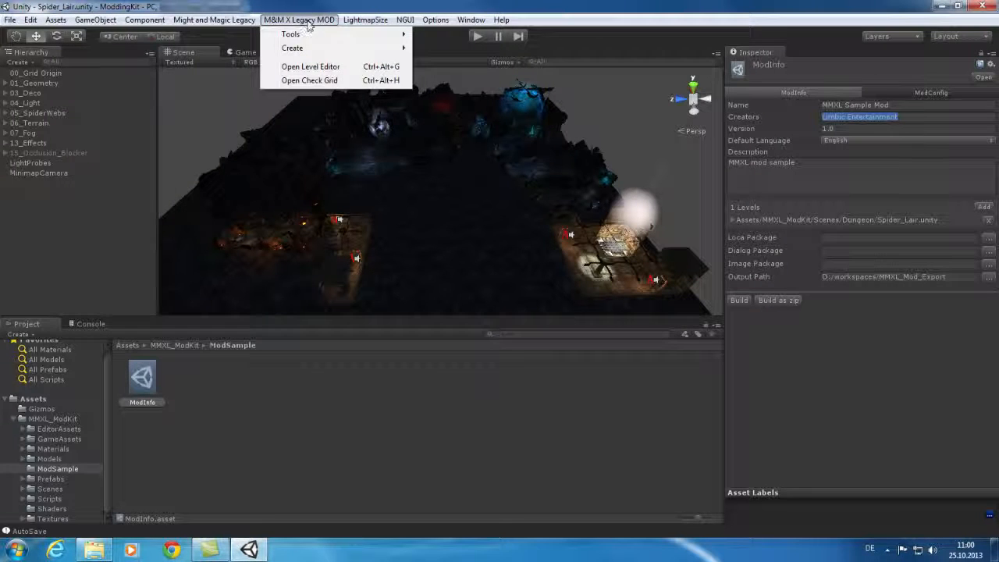
mouse_move(316, 35)
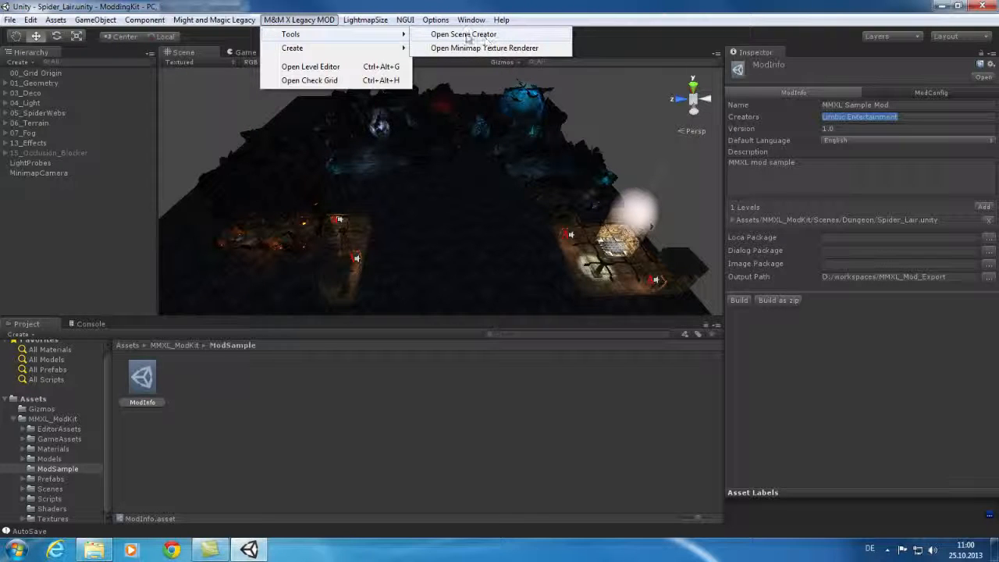
mouse_move(395, 52)
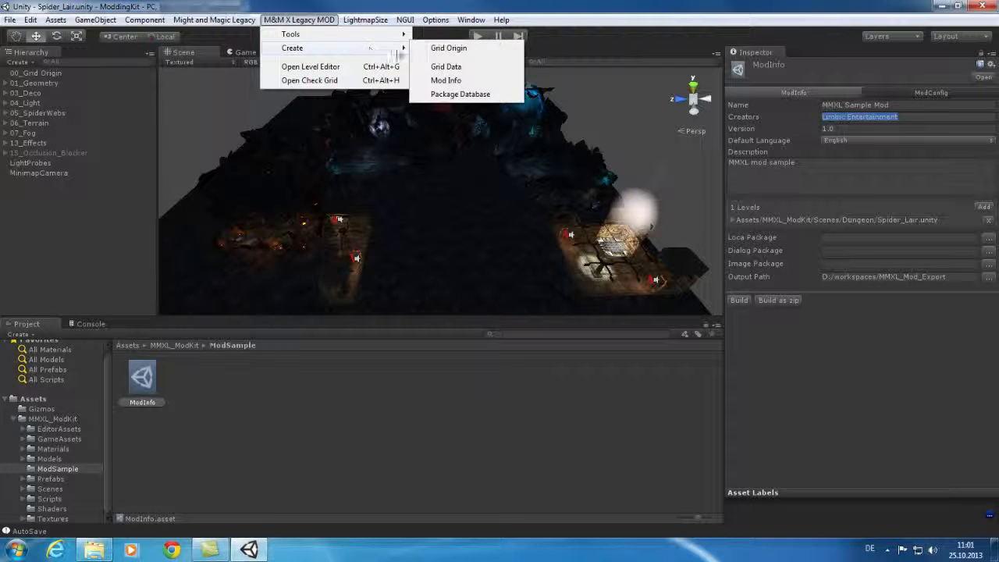
left_click(460, 95)
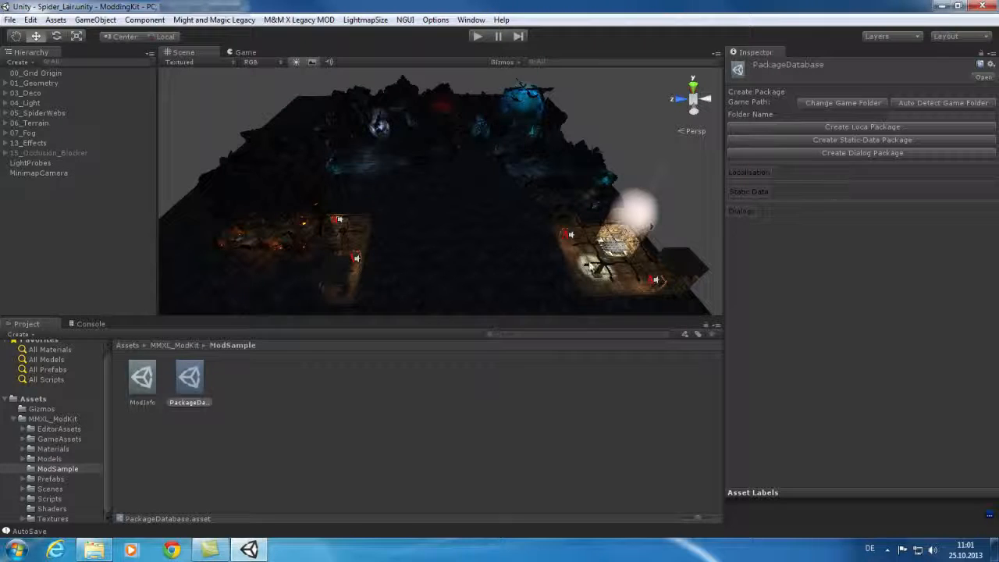
Select ModInfo, show Spider_Lair's map settings in the Level Editor, and browse for the StaticData path
left_click(142, 377)
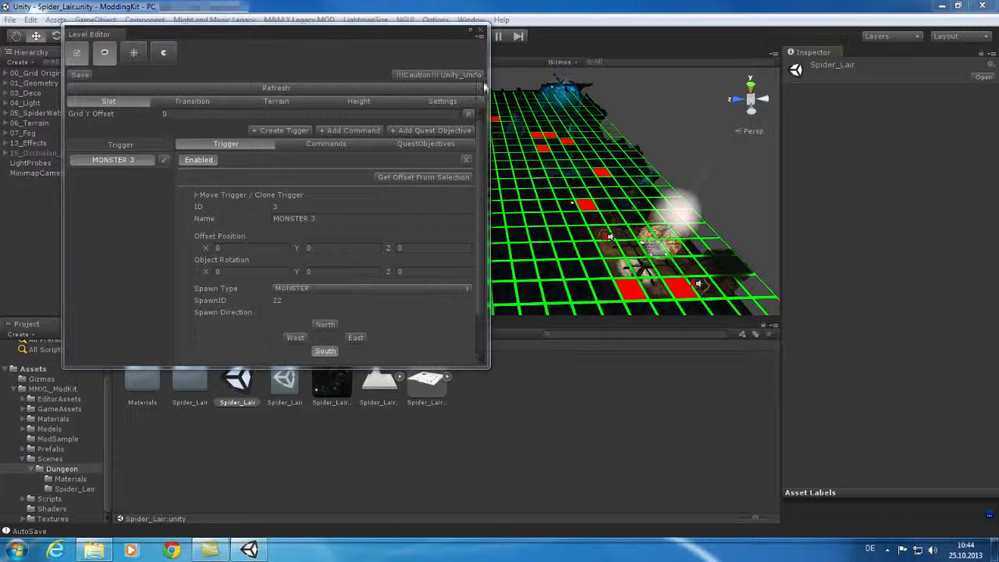
left_click(445, 103)
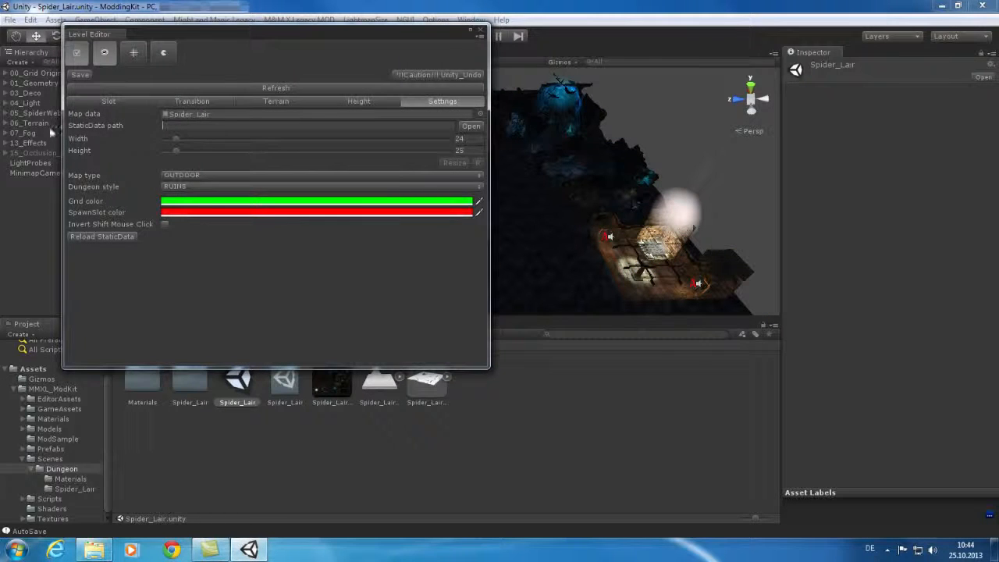
left_click(470, 126)
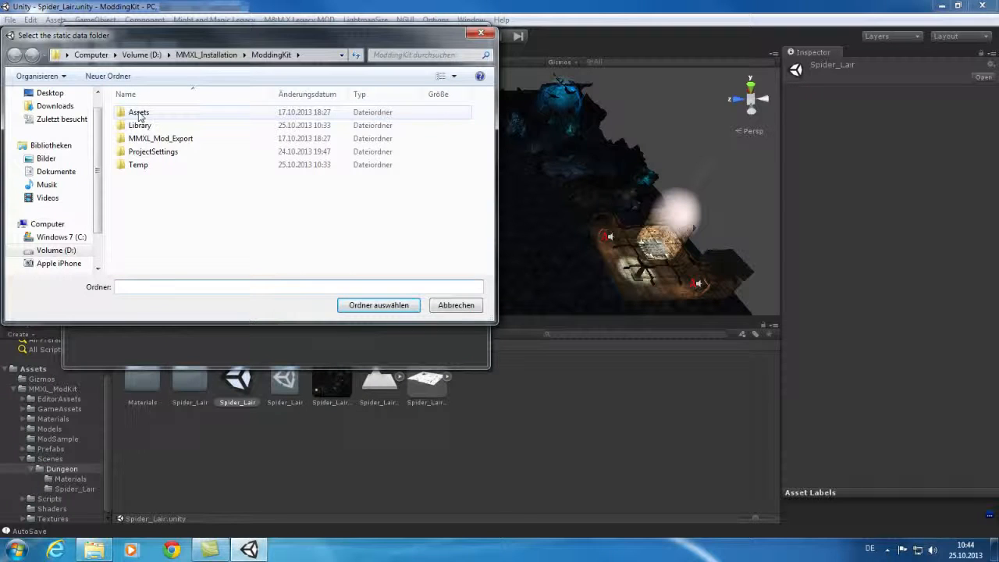
Set the StaticData path to ModdingKit/Assets/MMXL_ModKit/GameAssets/Staticdata
double_click(139, 114)
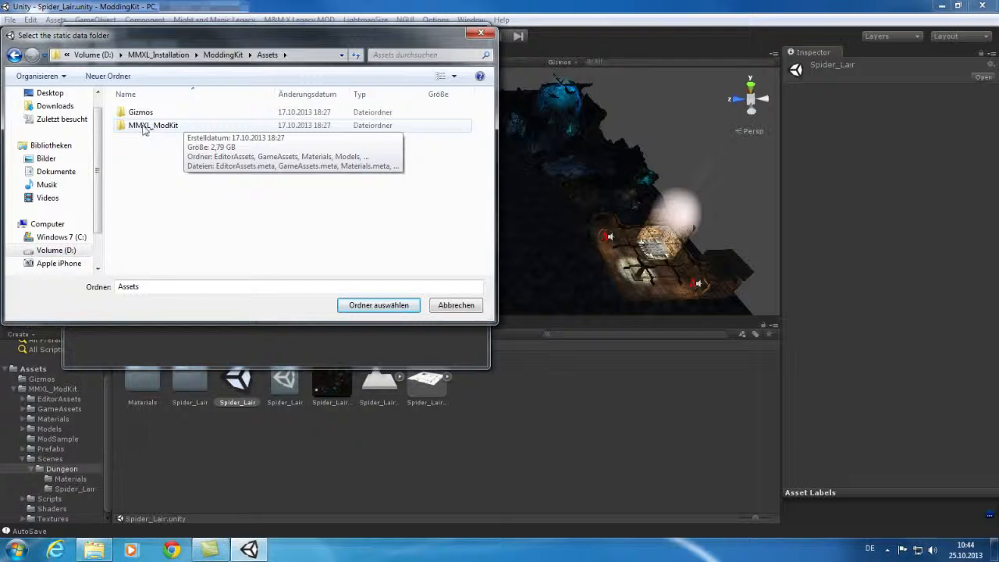
double_click(148, 127)
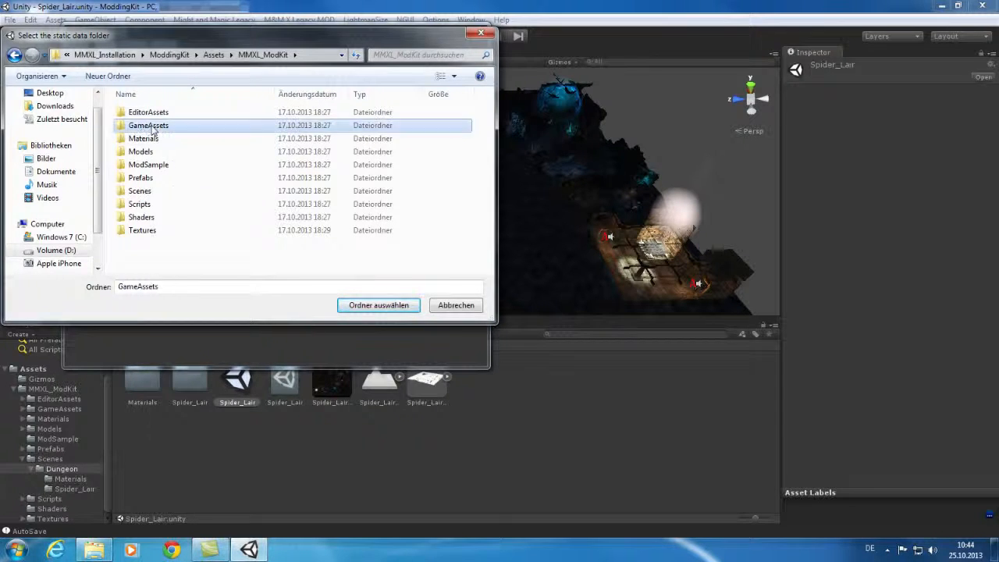
double_click(152, 127)
left_click(156, 115)
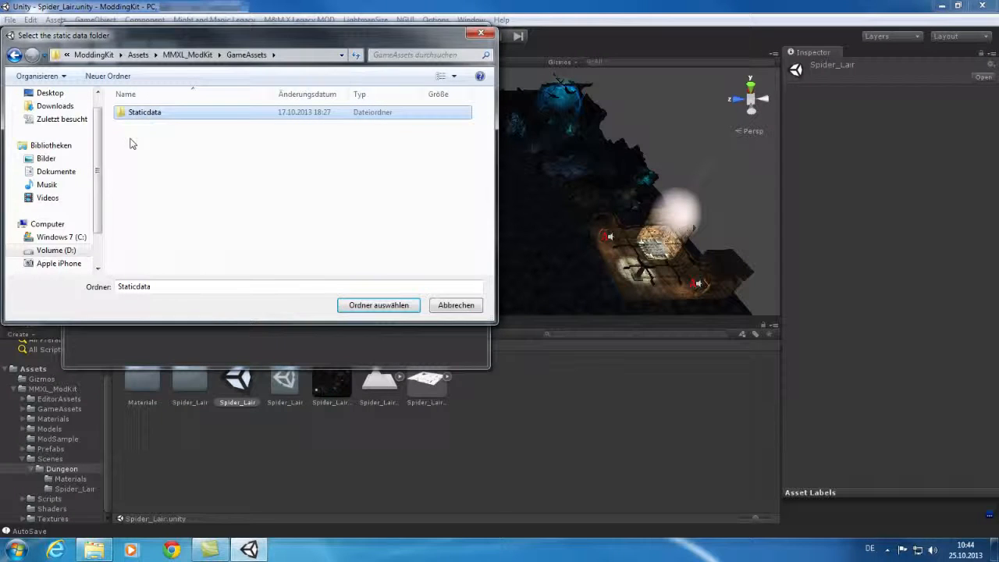
left_click(372, 310)
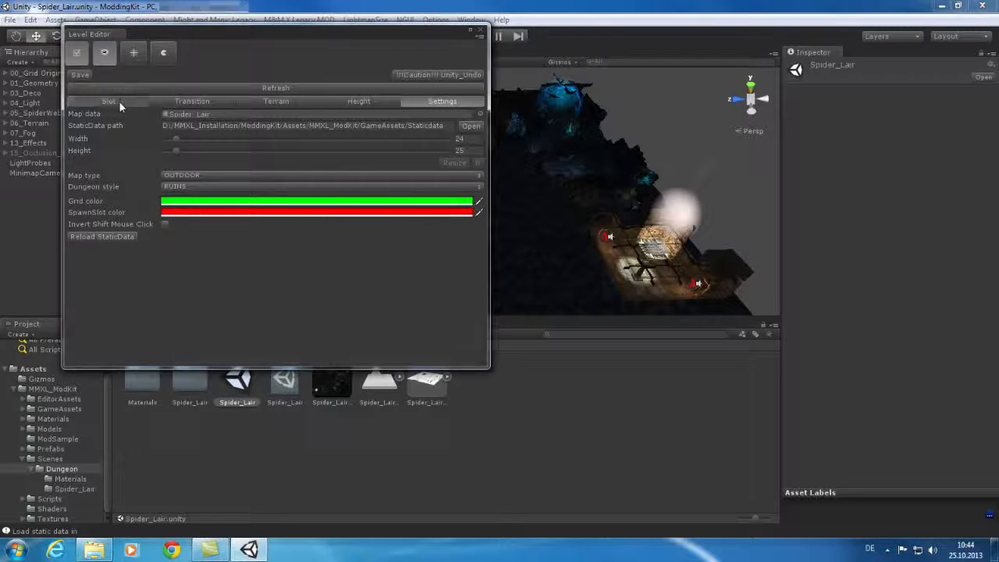
Switch the Level Editor to the Slot tab and review the monster list, keeping 22_MONSTER_BRIGAND
left_click(109, 102)
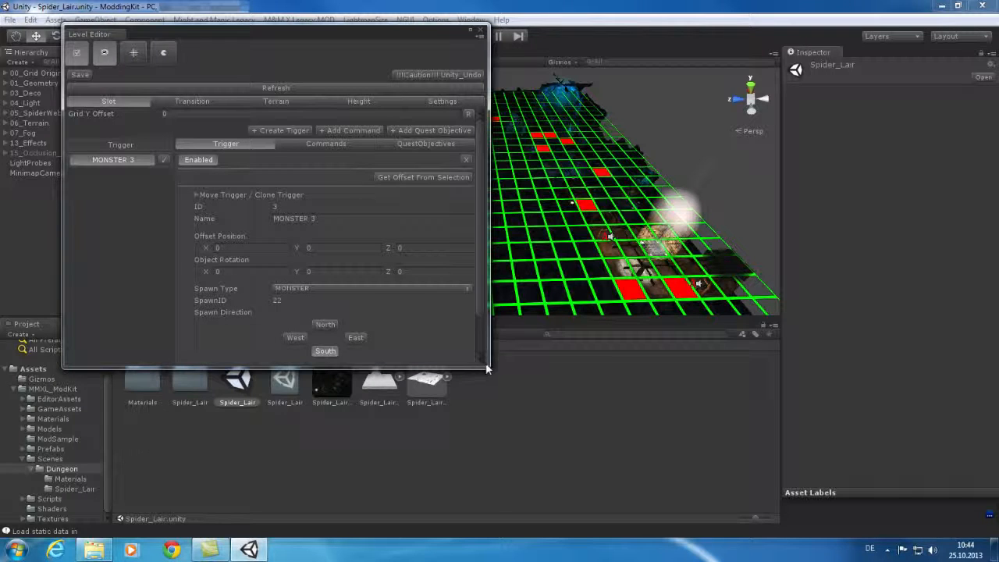
left_click_drag(485, 362, 488, 430)
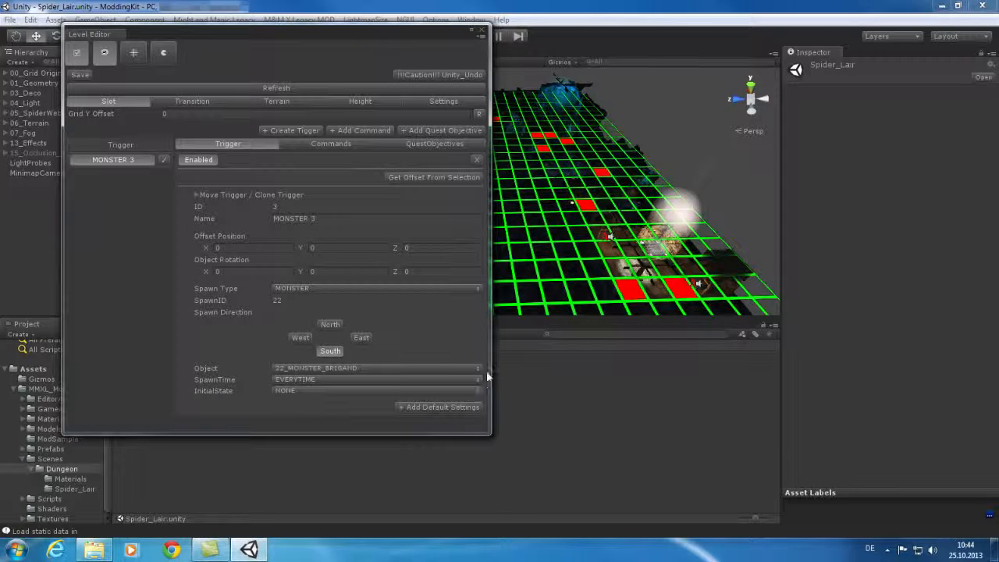
left_click(425, 372)
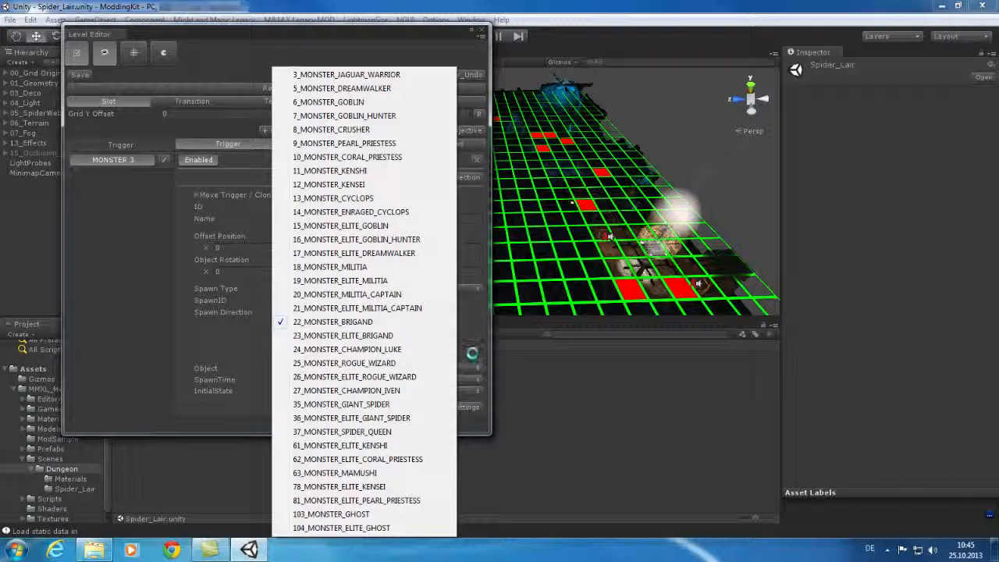
left_click(472, 358)
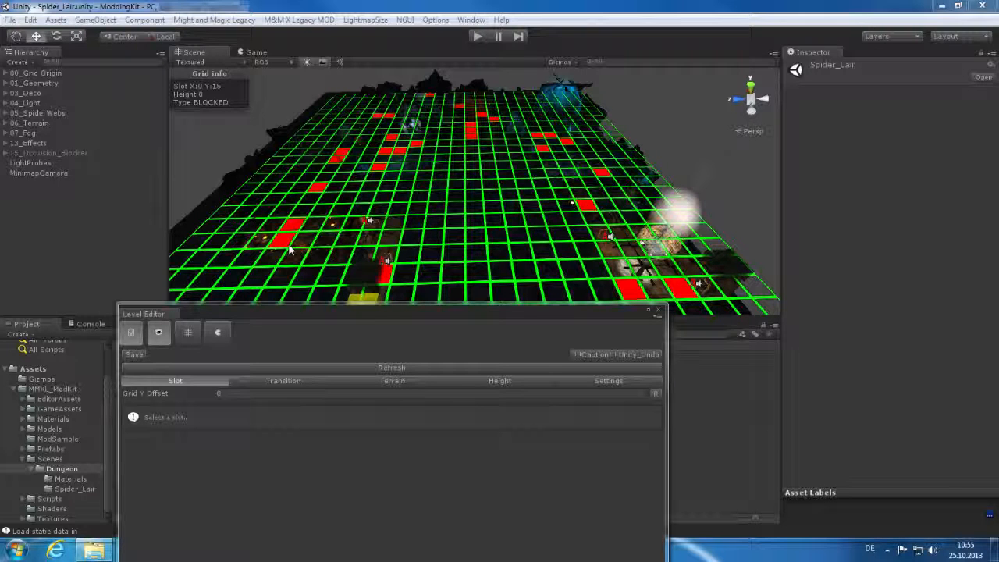
Select the MONSTER 3 slot, switch to Transition, and inspect four corridor slots' open directions
left_click(281, 239)
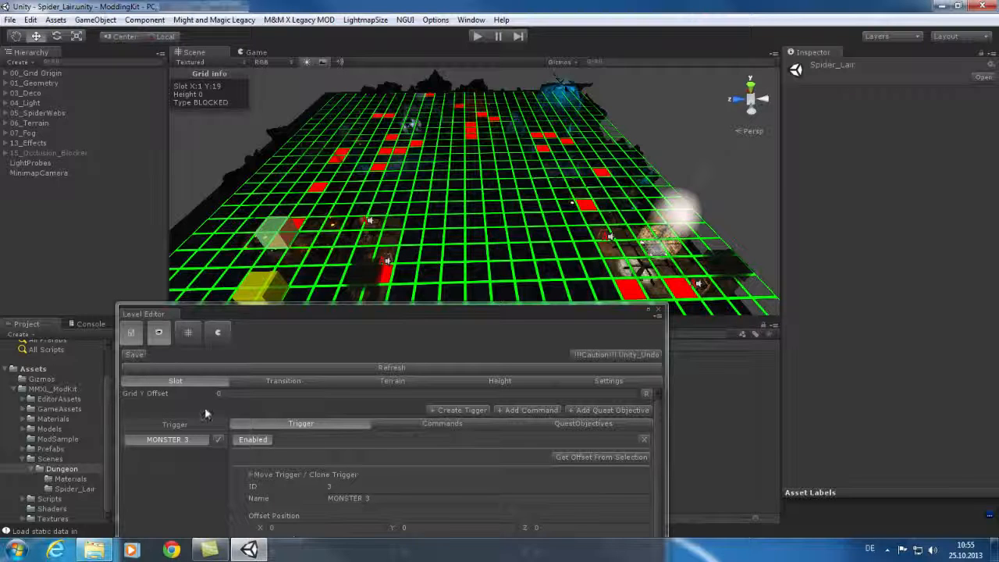
left_click(294, 381)
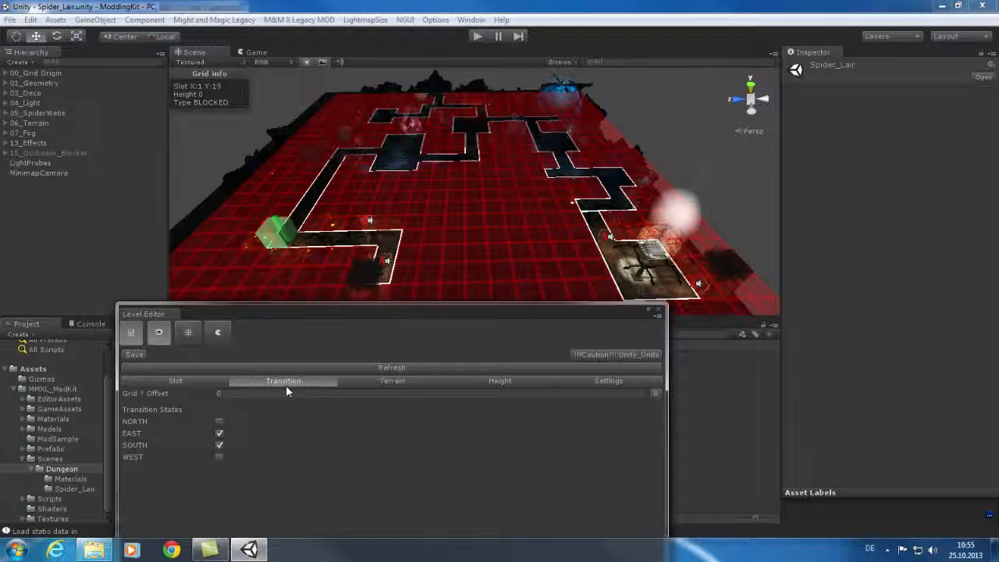
left_click(308, 247)
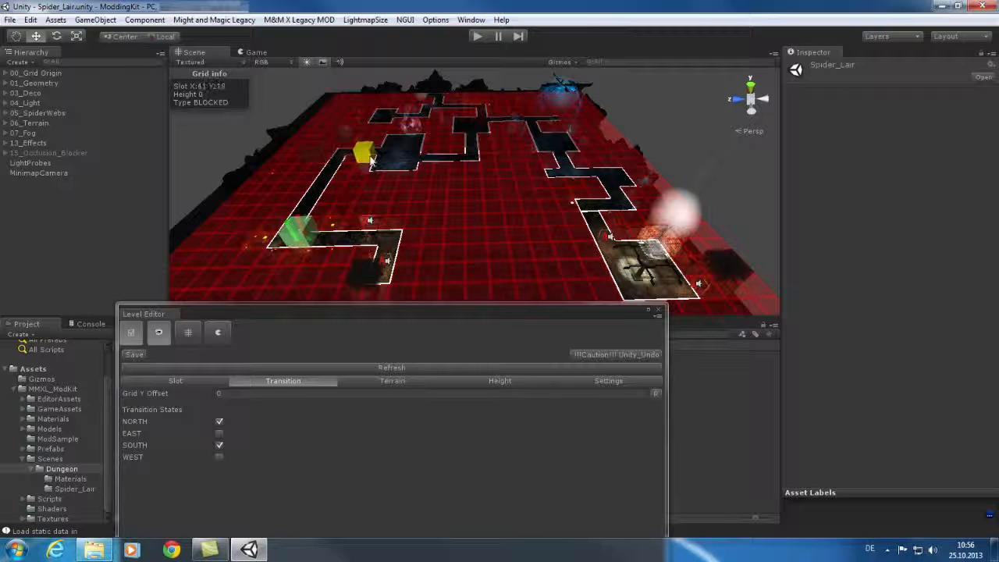
left_click(364, 145)
left_click(400, 156)
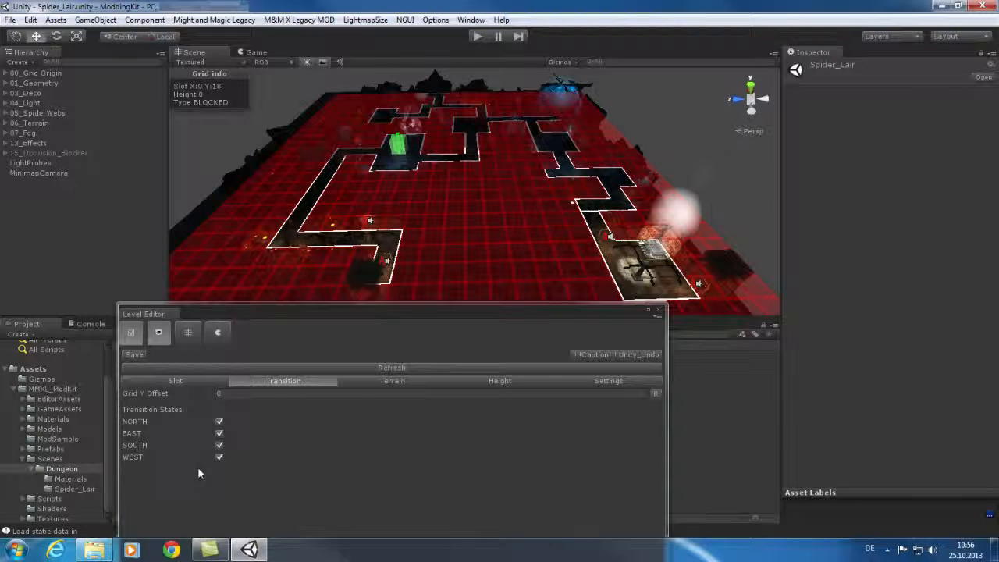
left_click(590, 171)
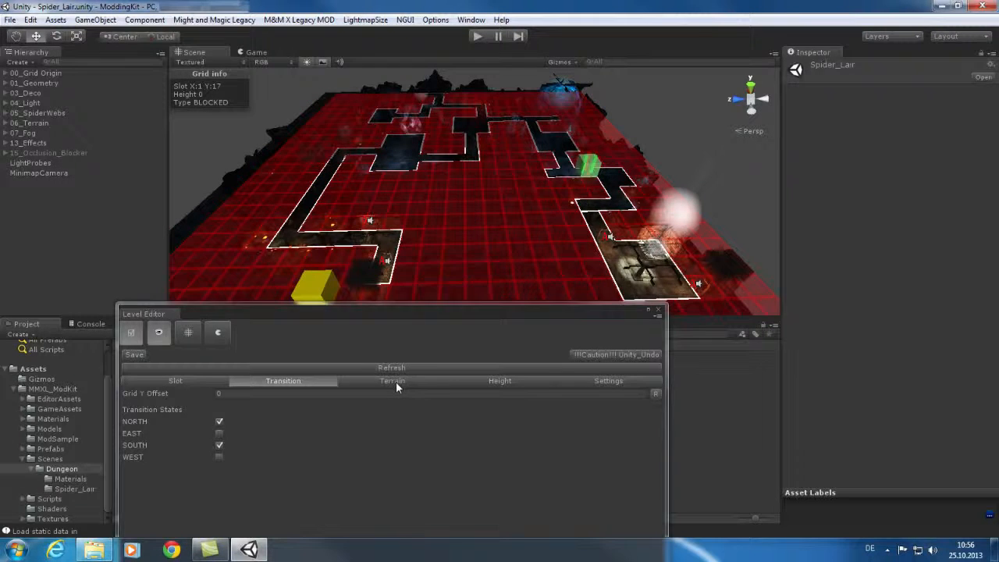
Browse the Terrain and Height tabs, then return to the Level Editor's map Settings
left_click(396, 383)
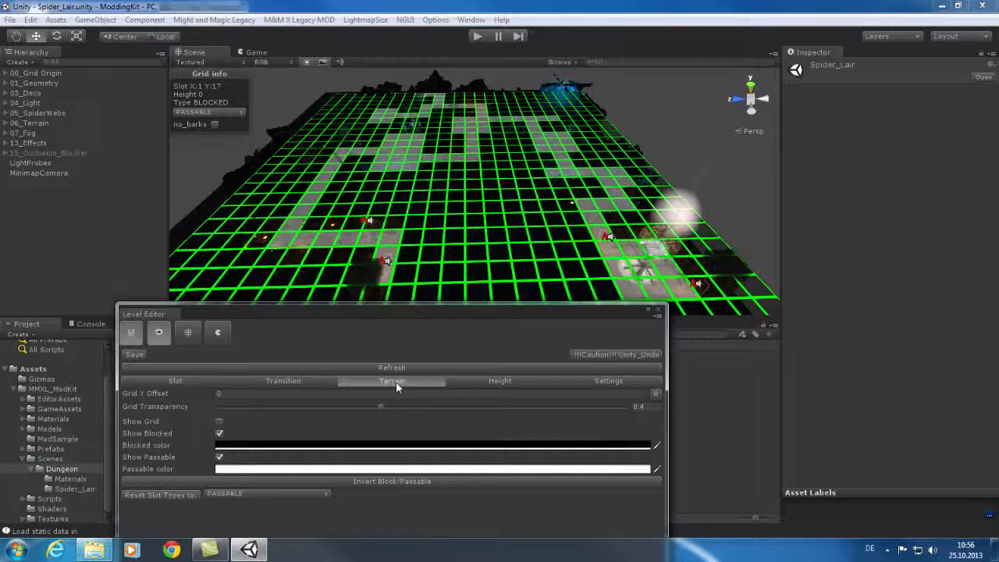
left_click(478, 386)
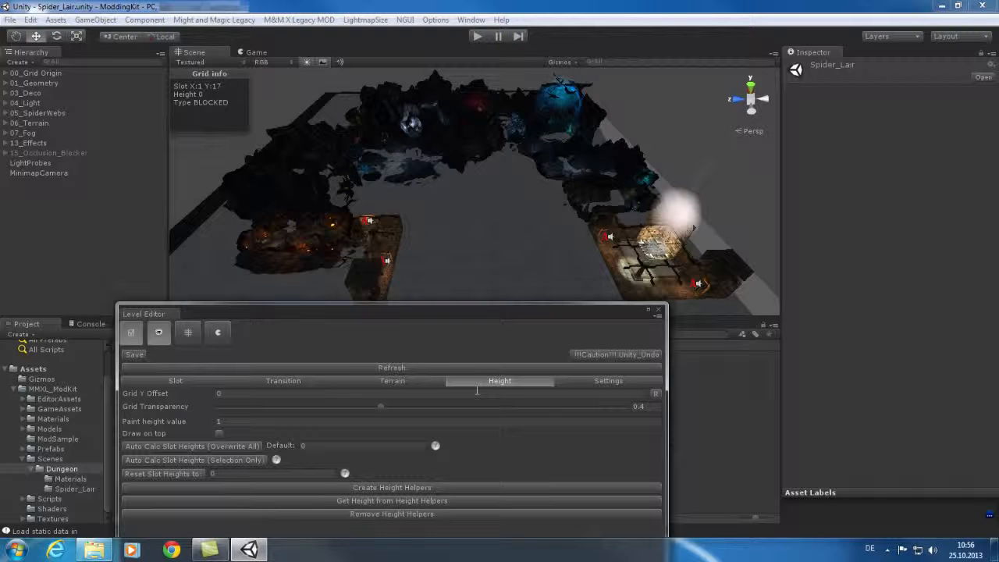
left_click(609, 381)
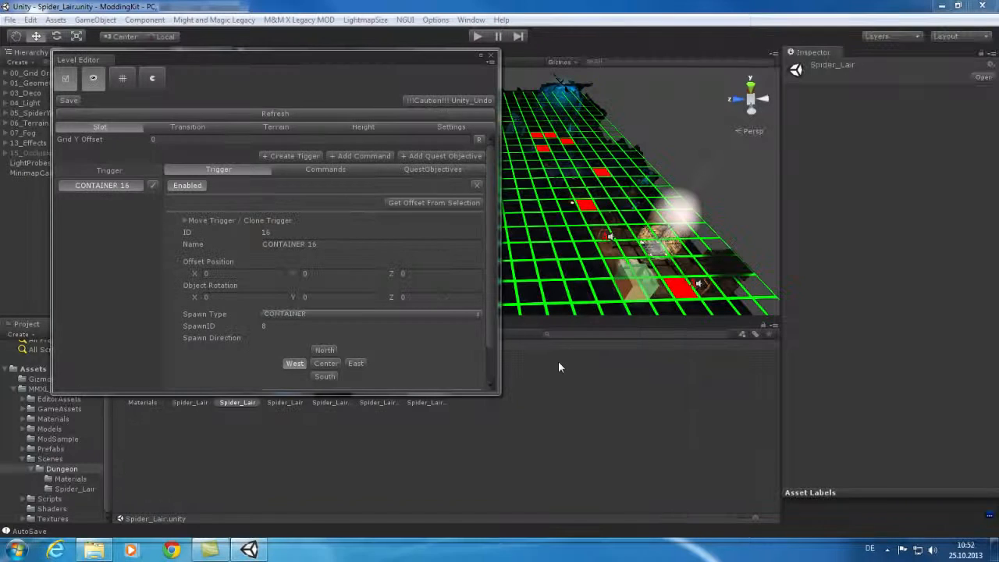
Keep CONTAINER as the spawn type and show CONTAINER 16's SET_DATA and OPEN_CONTAINER commands
left_click(364, 315)
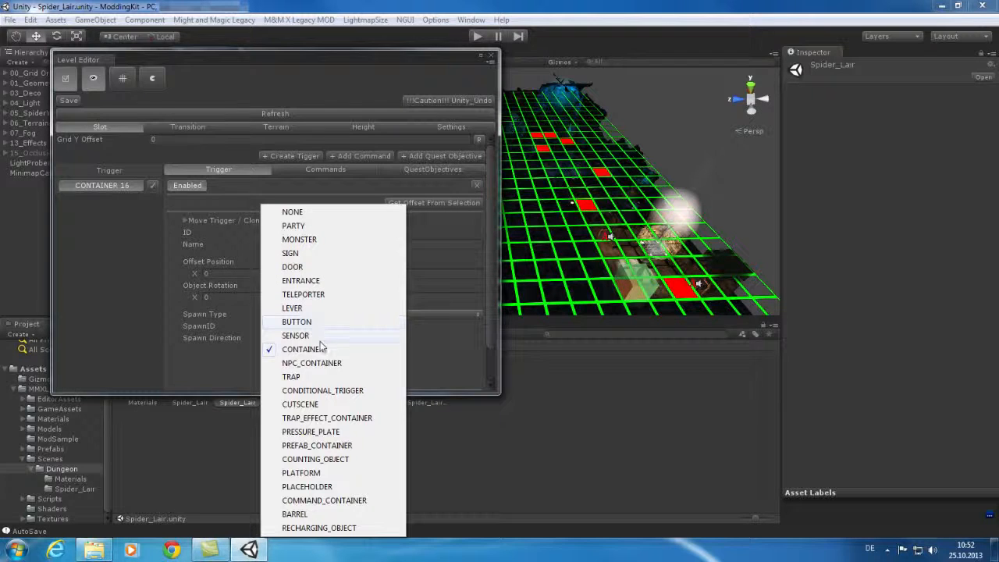
left_click(315, 185)
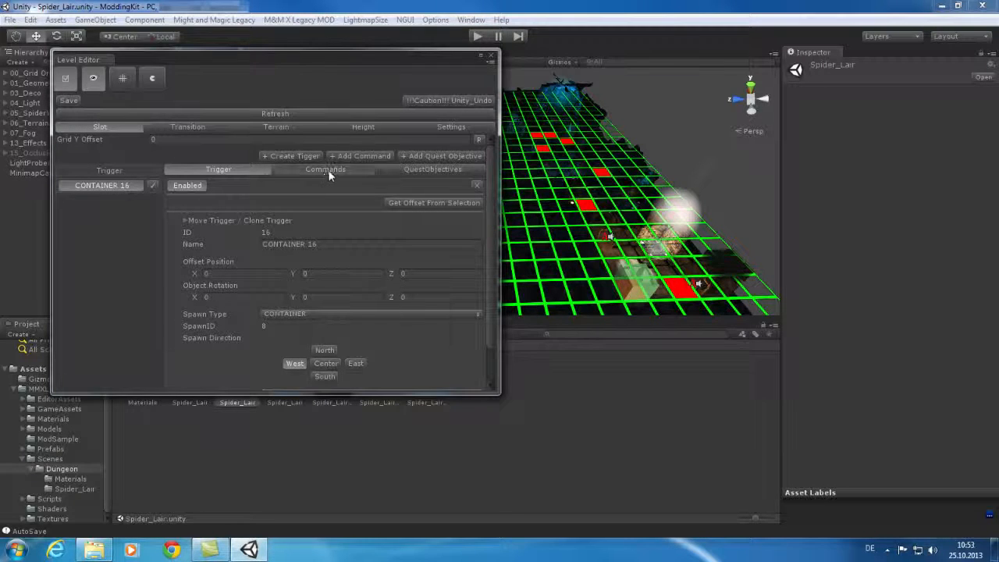
left_click(325, 170)
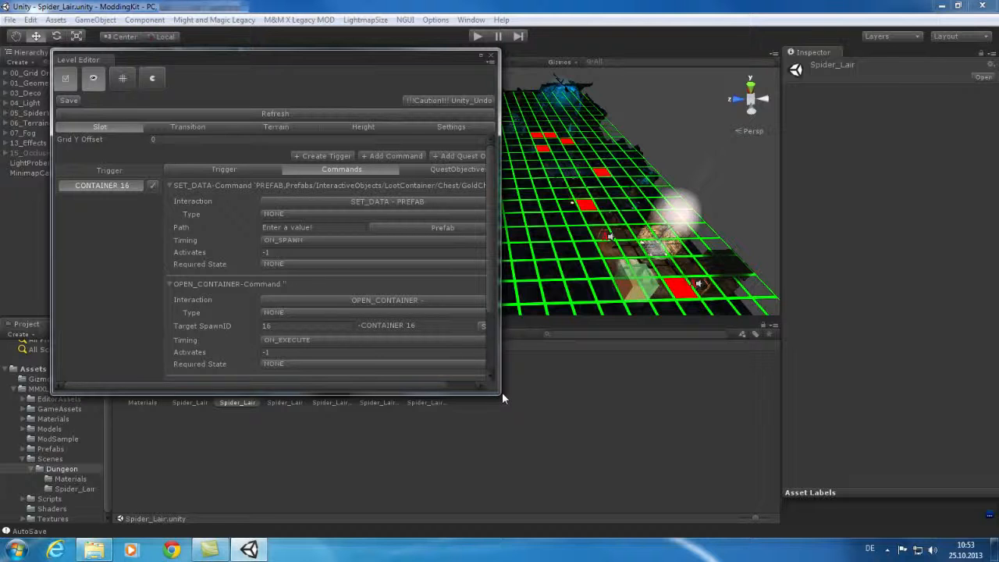
left_click_drag(499, 394, 599, 395)
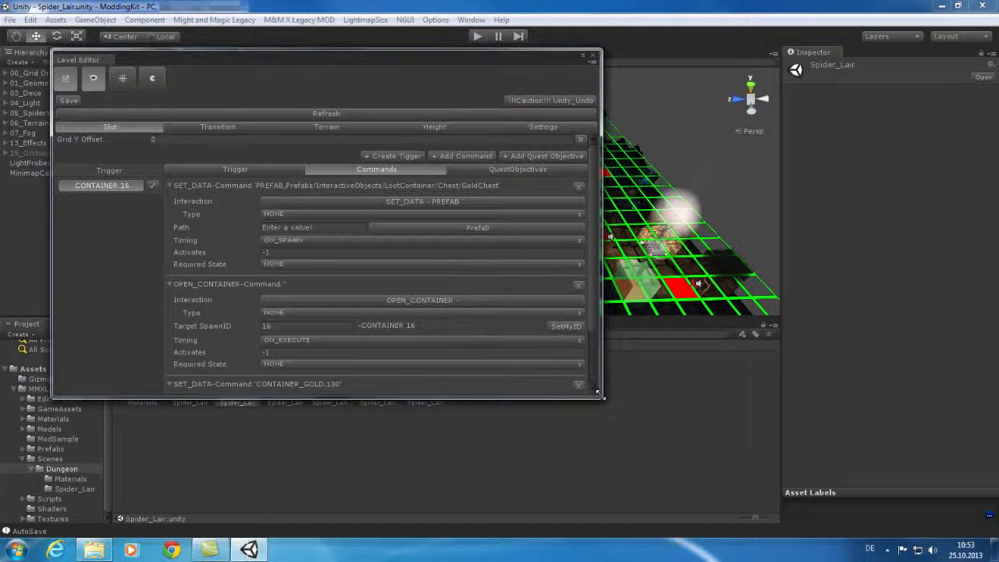
left_click_drag(590, 232, 598, 255)
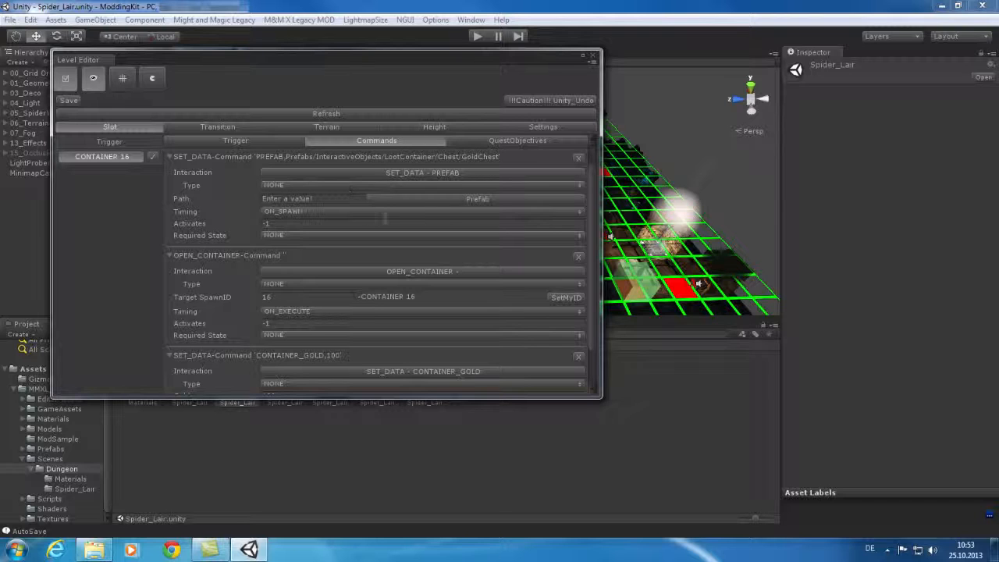
left_click(492, 201)
mouse_move(558, 213)
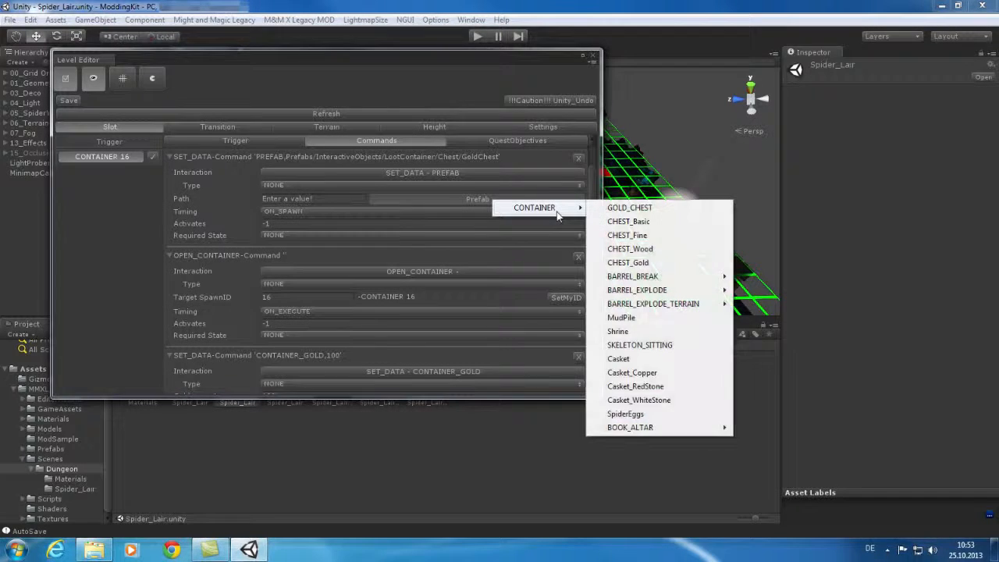
left_click(534, 208)
left_click(535, 207)
left_click(481, 202)
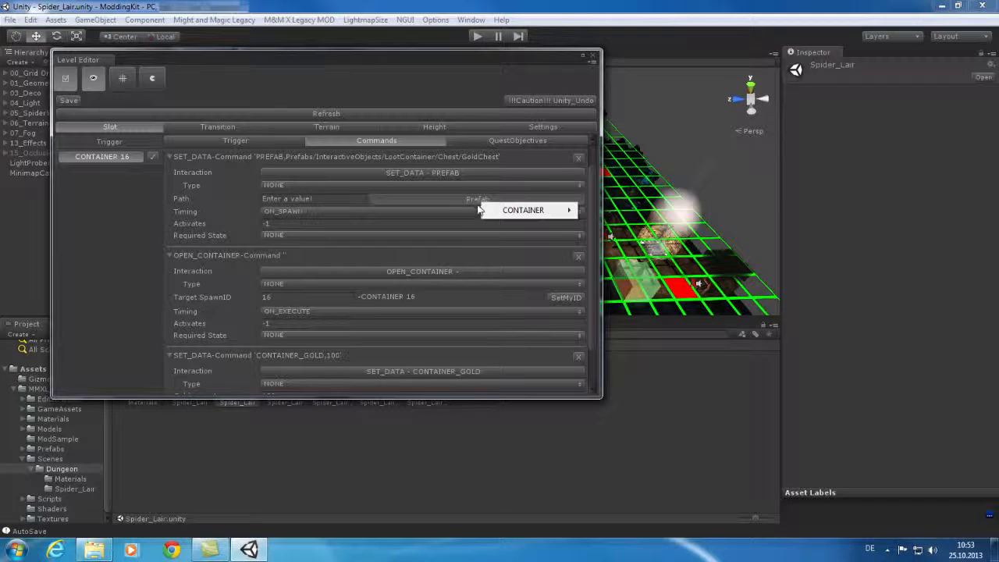
left_click(426, 301)
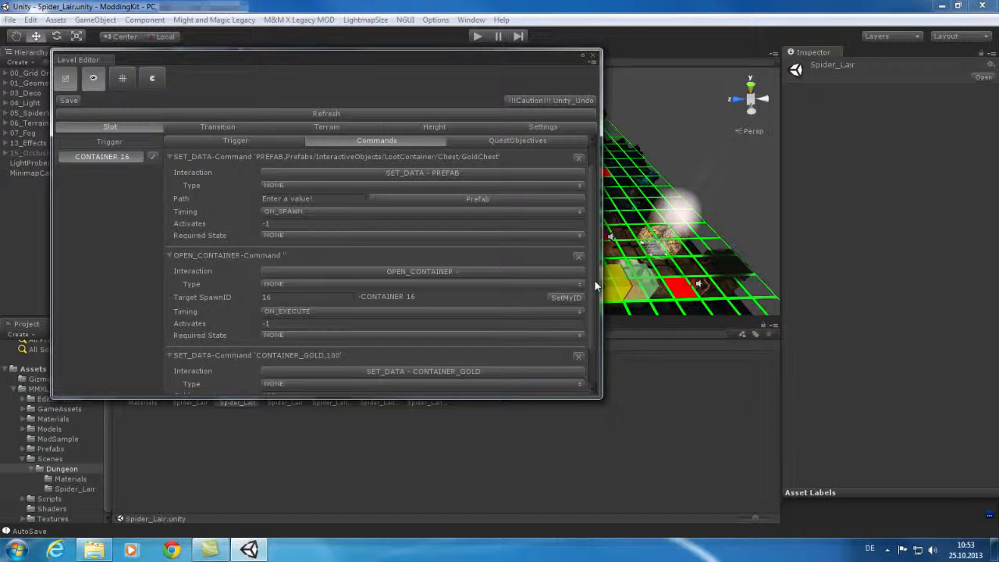
scroll(594, 297, "down", 3)
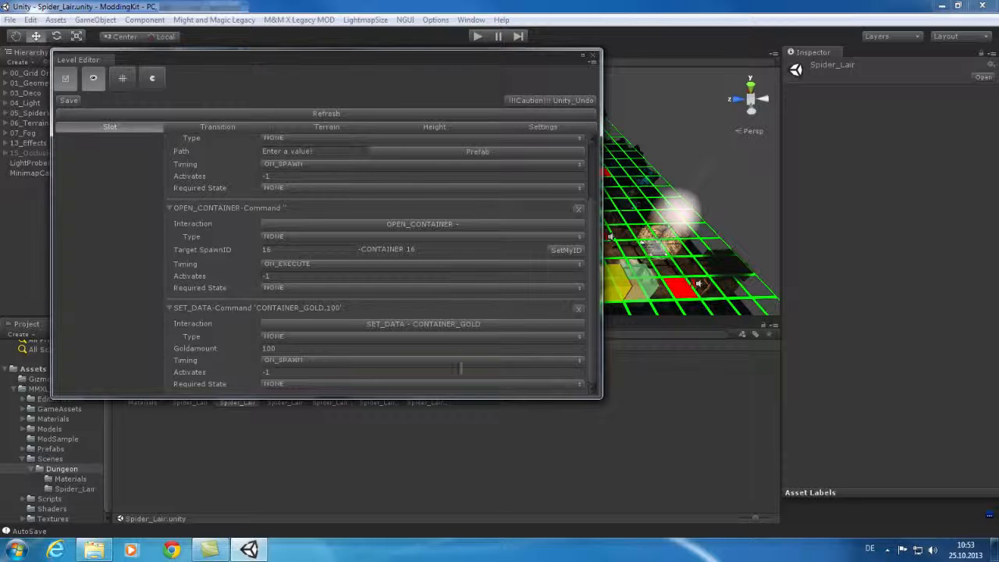
Browse the interaction type list, then close the Level Editor to return to the Spider_Lair scene
left_click(439, 324)
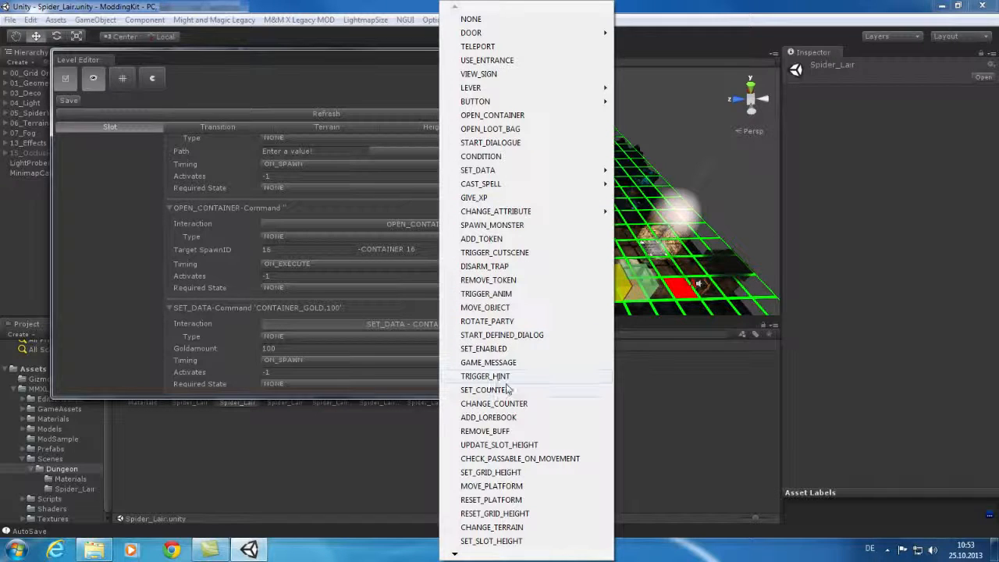
scroll(456, 554, "down", 2)
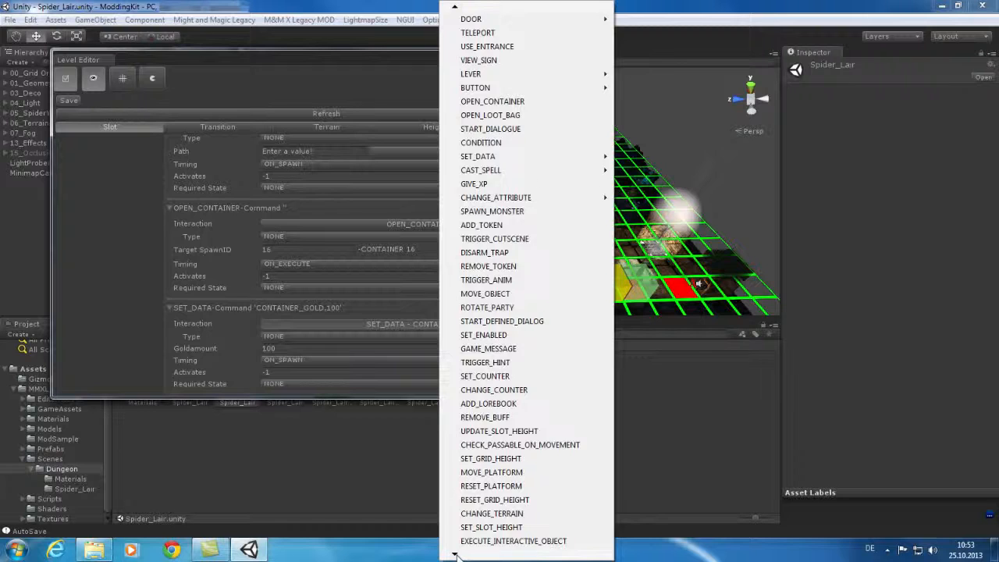
scroll(456, 553, "down", 3)
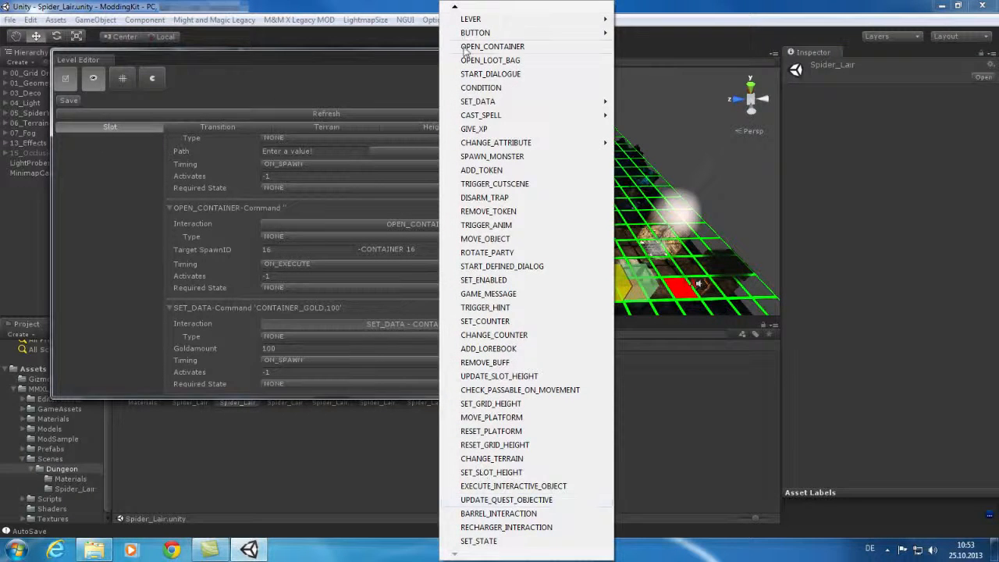
mouse_move(455, 8)
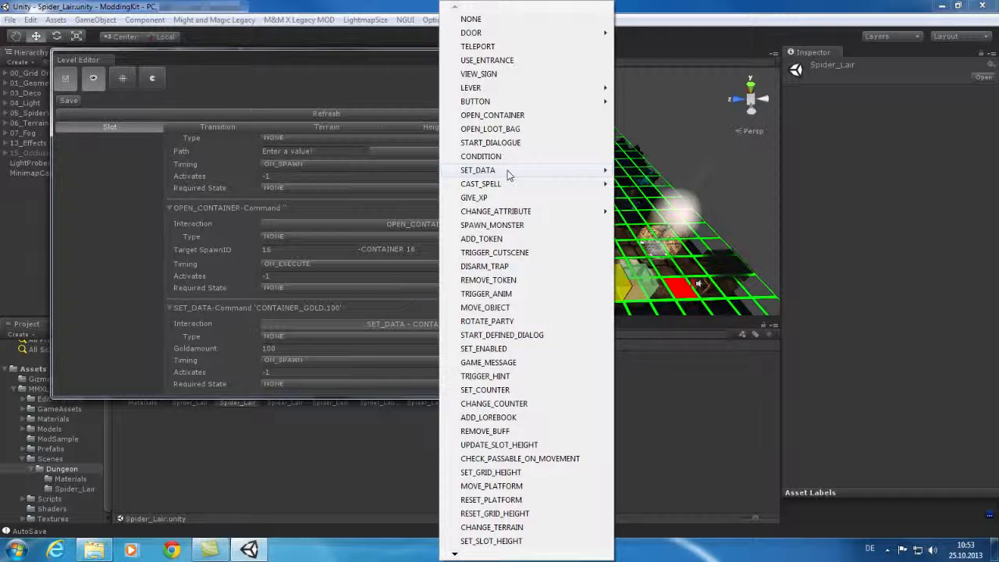
mouse_move(508, 173)
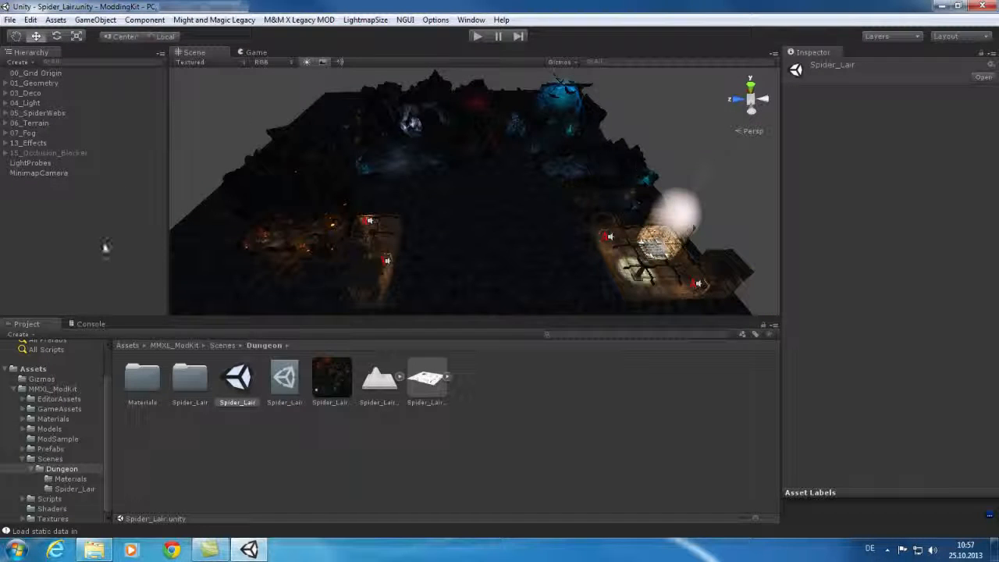
Collapse the Scenes folder and open MMXL_ModKit's ModSample folder in the Project panel
left_click(105, 388)
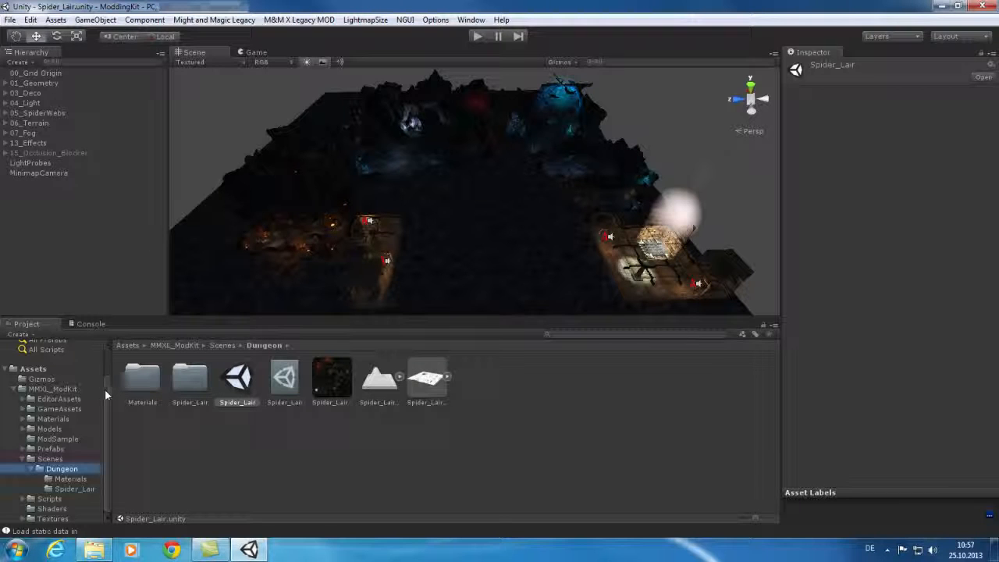
left_click(21, 460)
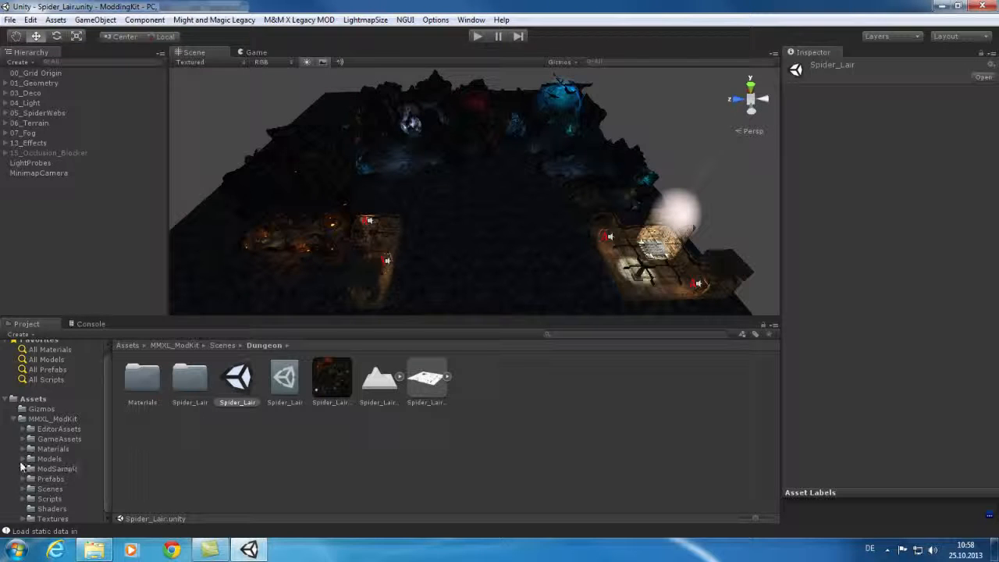
left_click(60, 470)
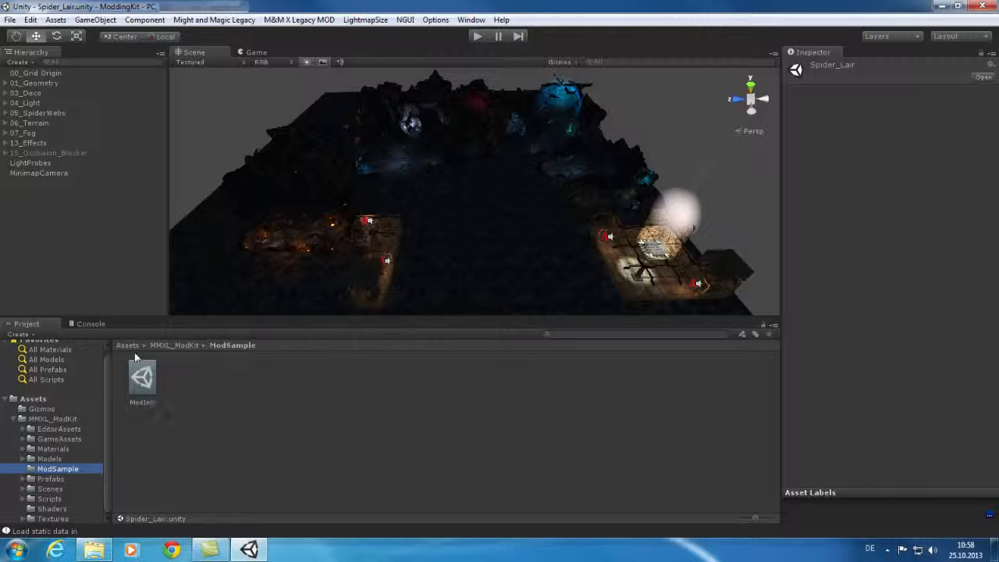
Show the ModInfo settings in a widened Inspector, keeping English as the default language
left_click(142, 378)
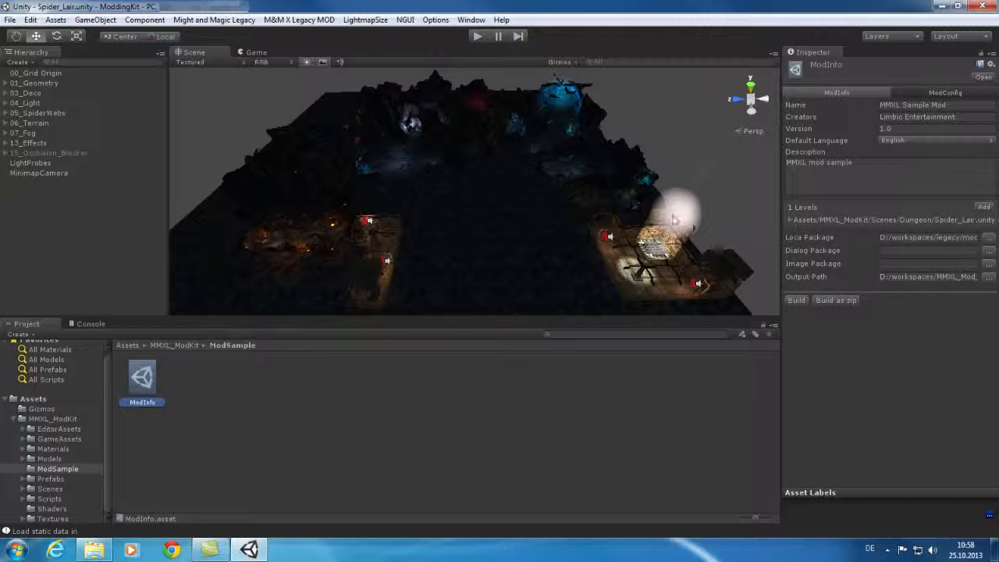
left_click_drag(780, 165, 724, 166)
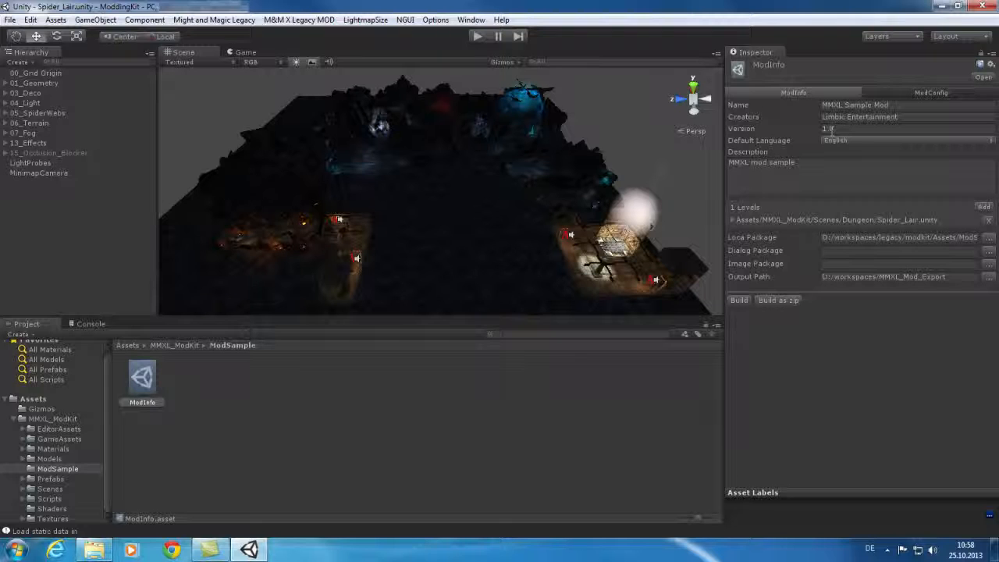
left_click(856, 140)
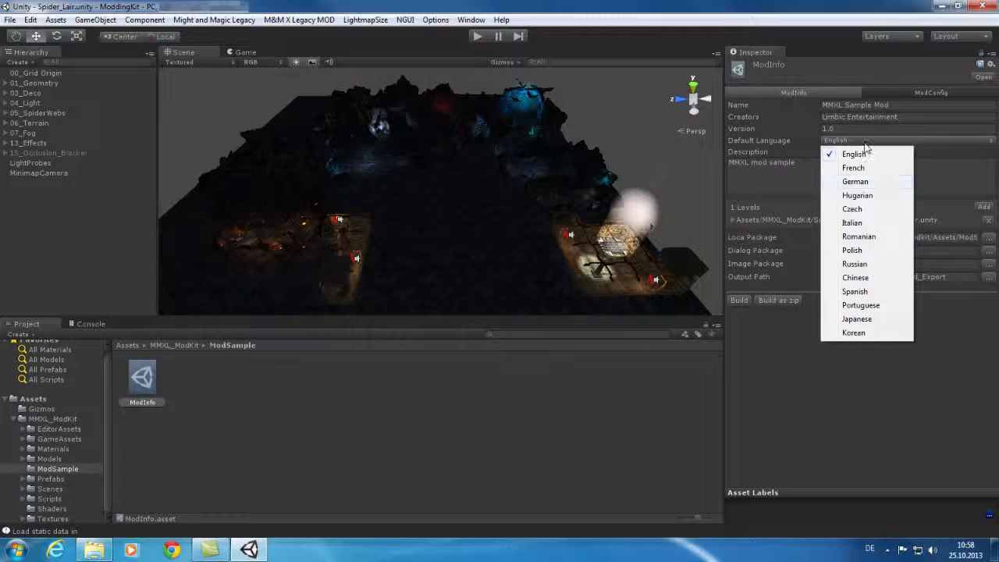
left_click(954, 153)
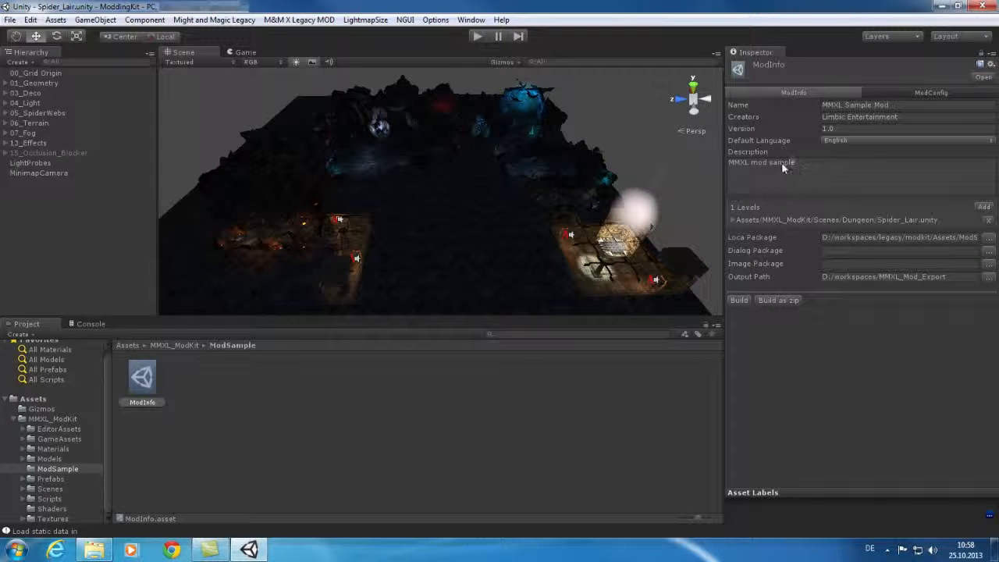
left_click_drag(785, 168, 722, 161)
left_click(839, 178)
Delete the Loca Package path and bring up the mod's configuration settings
left_click(973, 235)
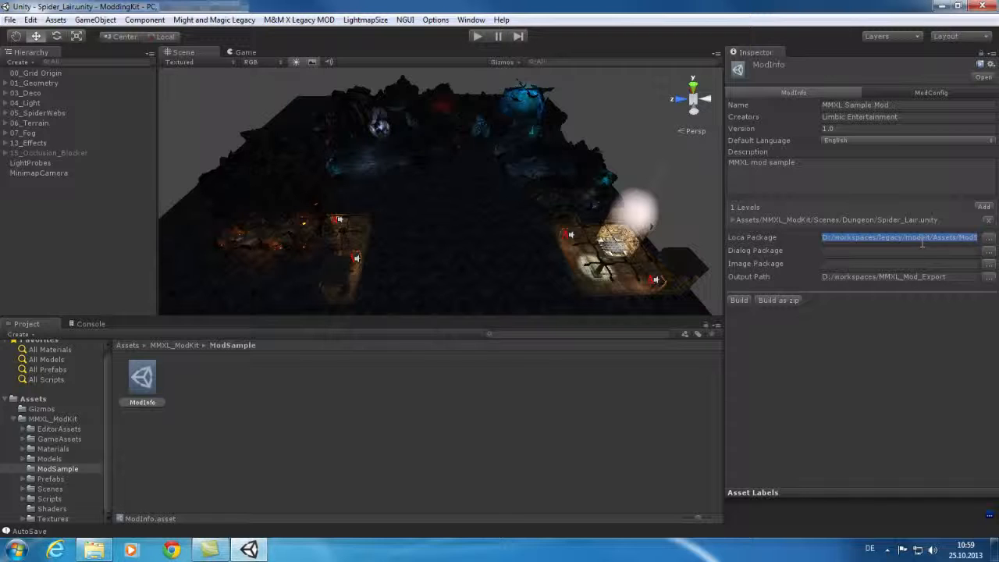
key("BackSpace")
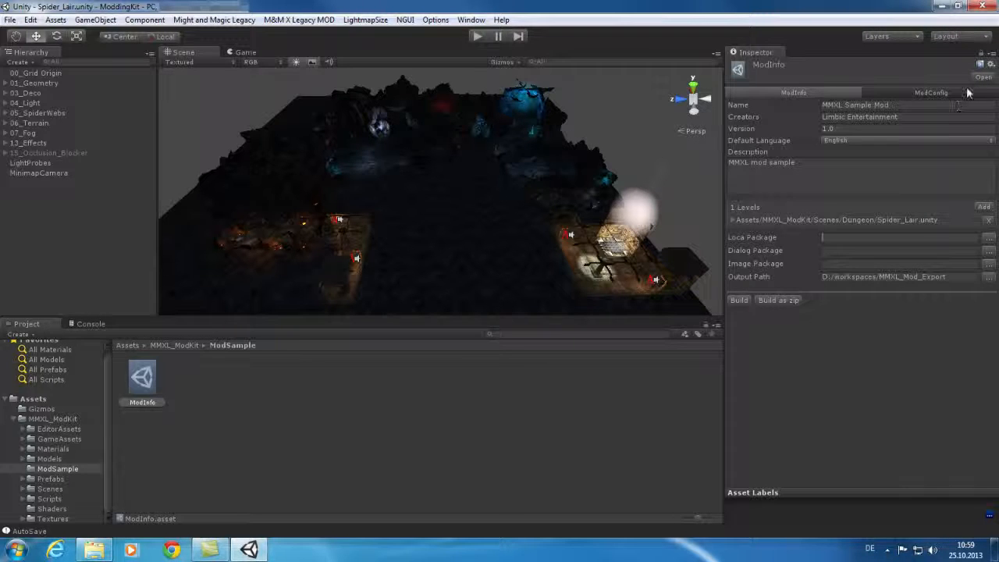
left_click(937, 92)
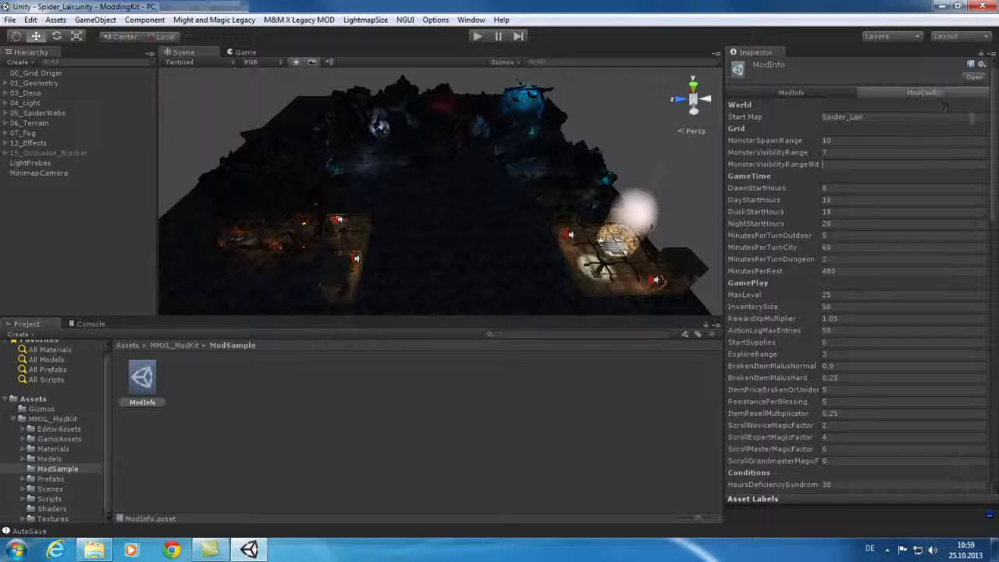
Scroll through the ModConfig settings and confirm the Start Map is Spider_Lair
scroll(995, 109, "down", 10)
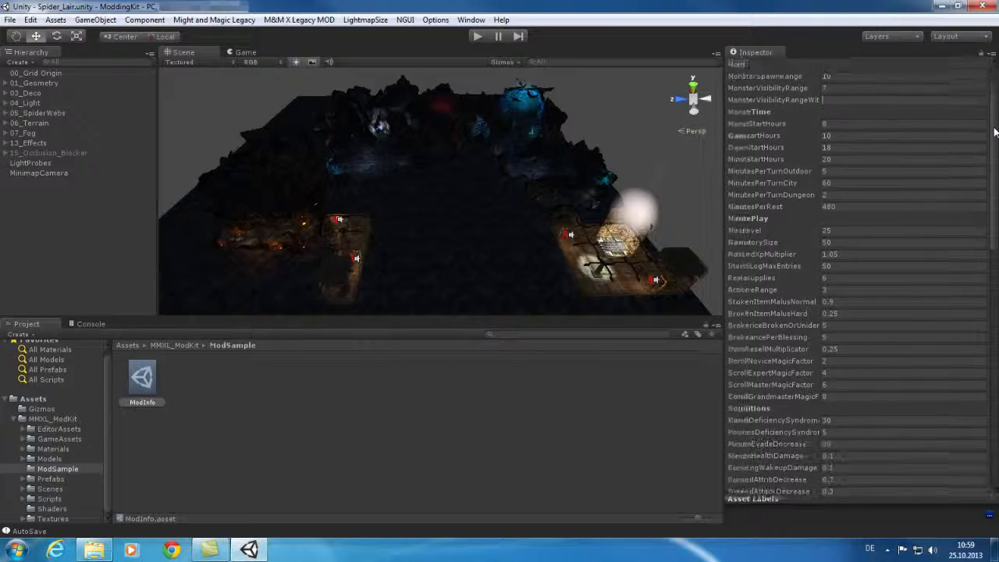
scroll(995, 321, "down", 15)
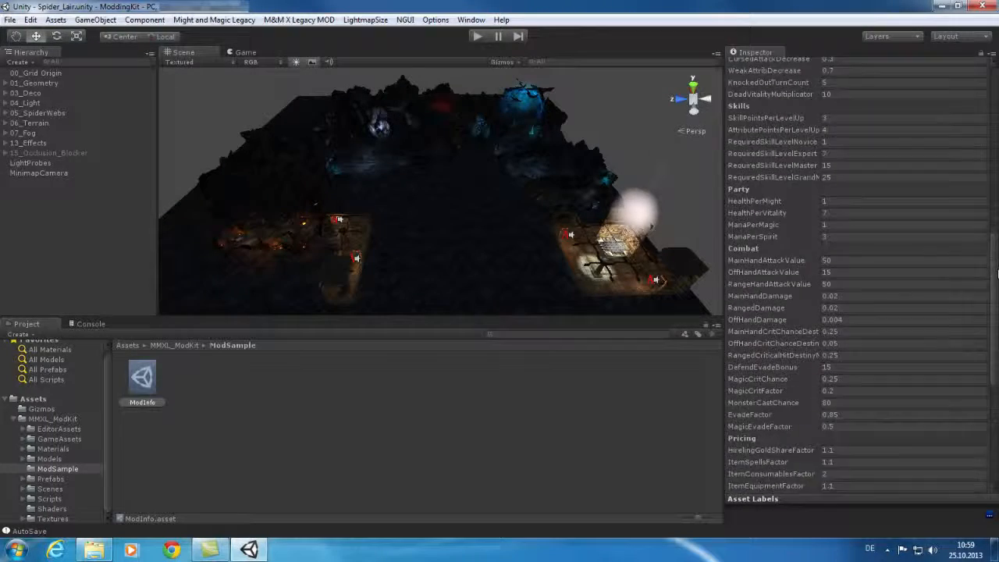
scroll(995, 321, "down", 6)
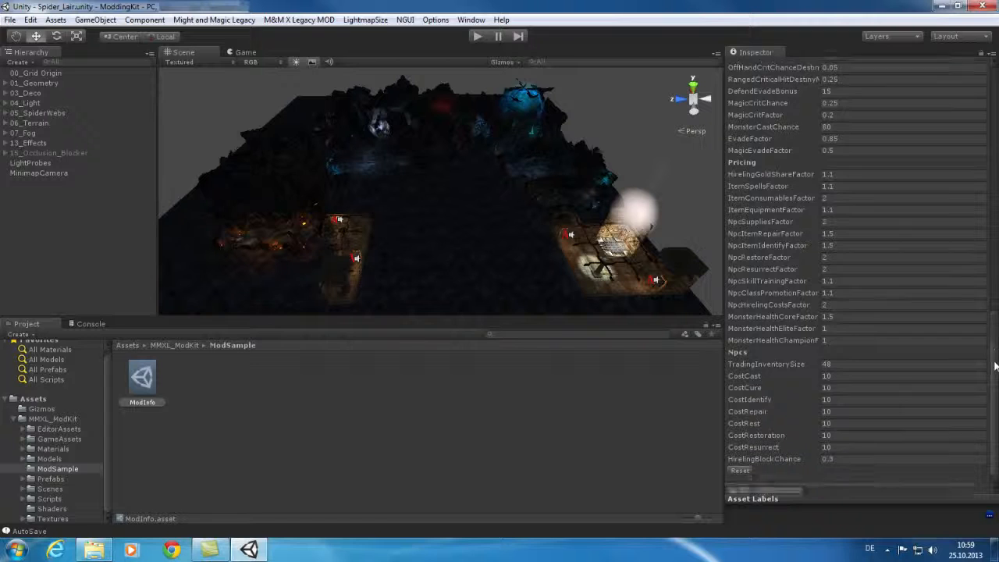
scroll(738, 240, "up", 8)
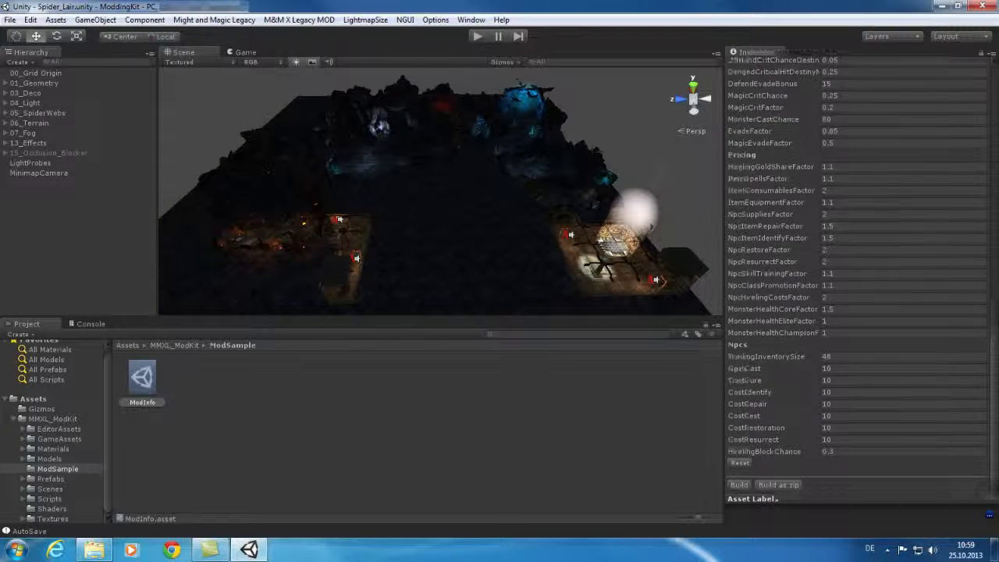
scroll(738, 240, "up", 10)
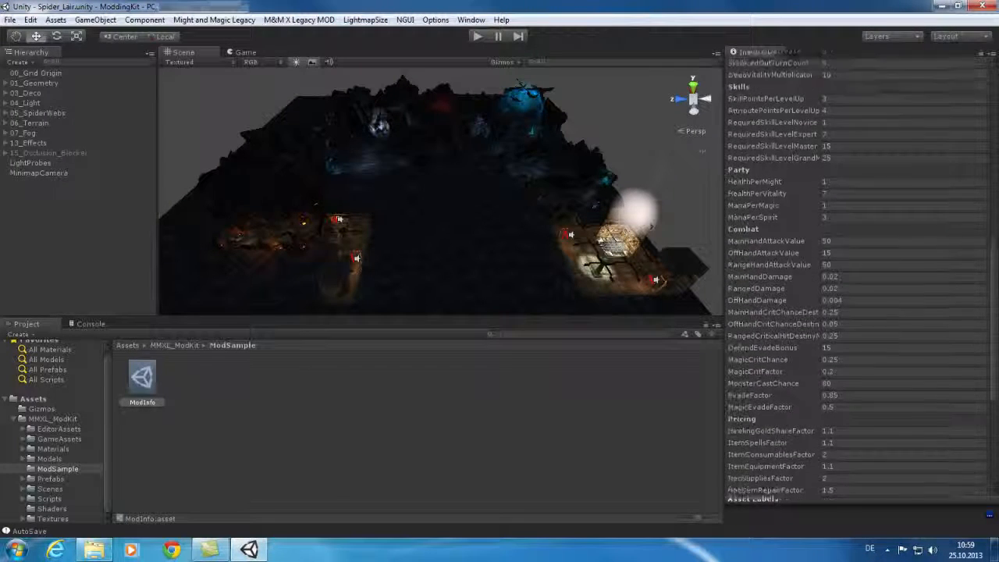
scroll(857, 273, "up", 5)
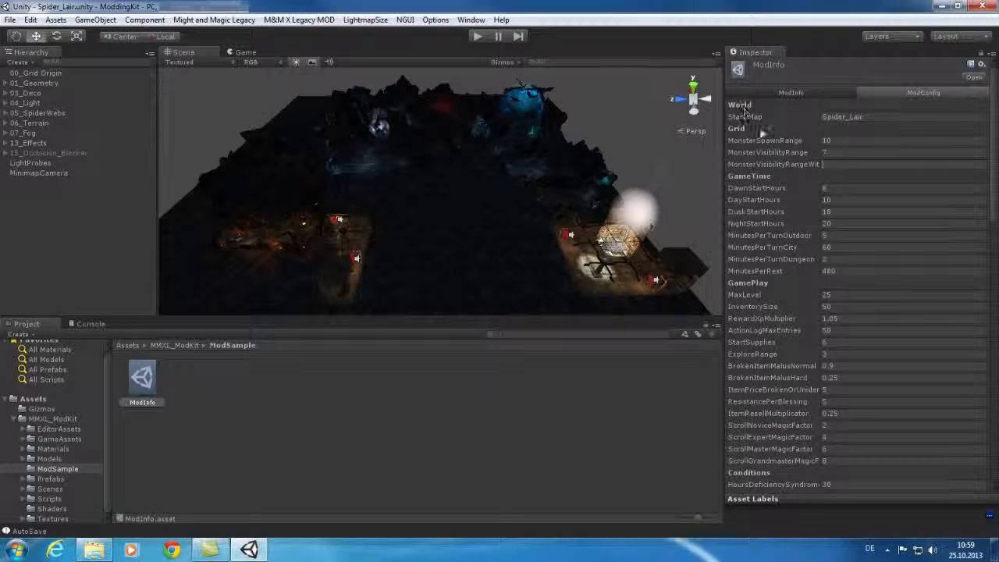
left_click(885, 115)
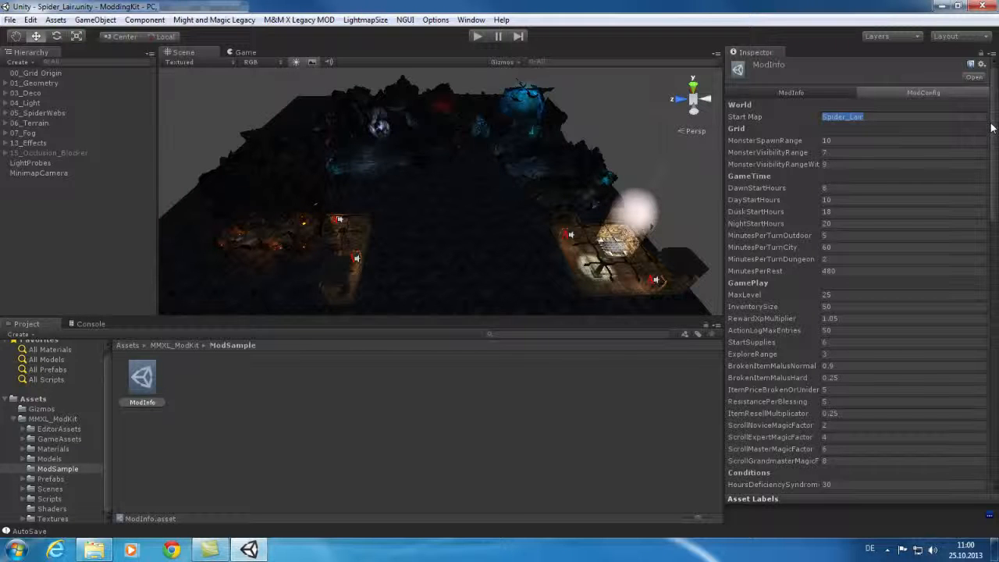
left_click(800, 91)
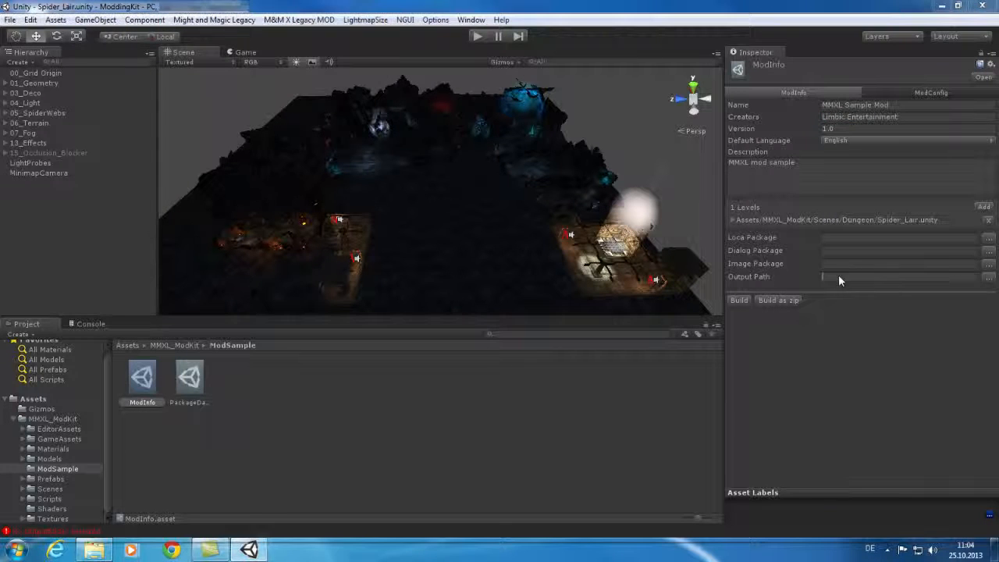
Enter a new Output Path, build the mod until export finishes, then switch to the MMXL_Installation window
type("od.zip")
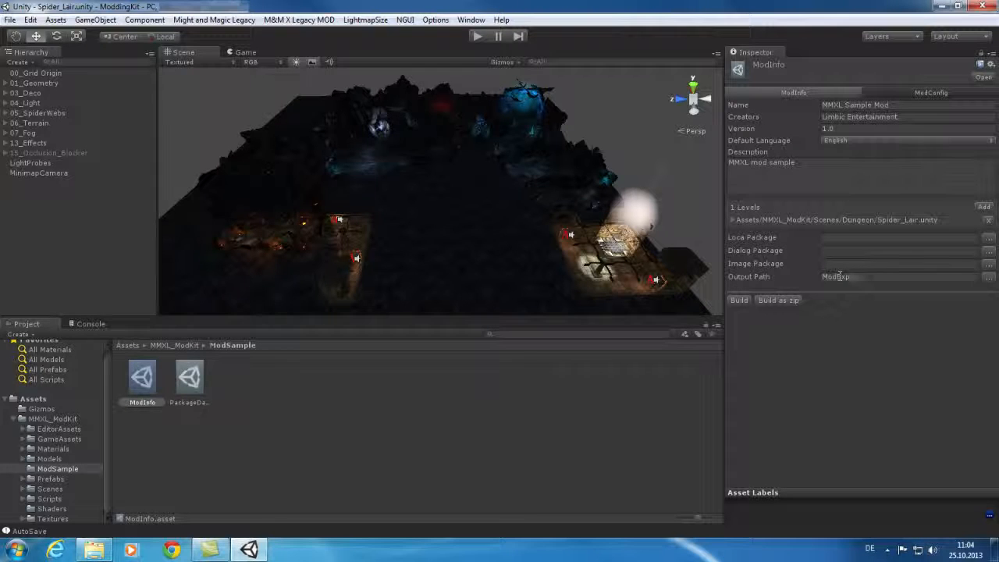
type("ort")
left_click(740, 301)
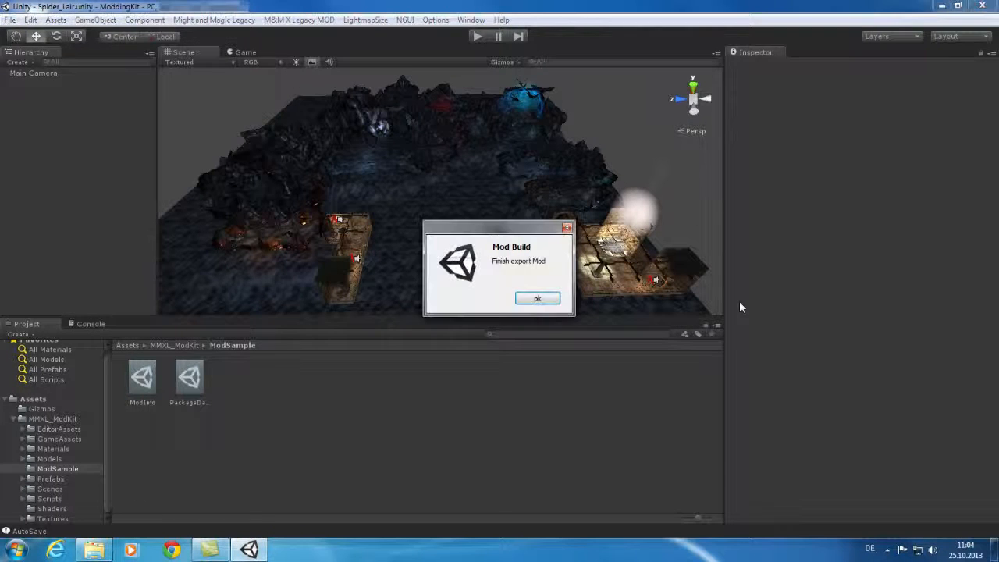
left_click(542, 301)
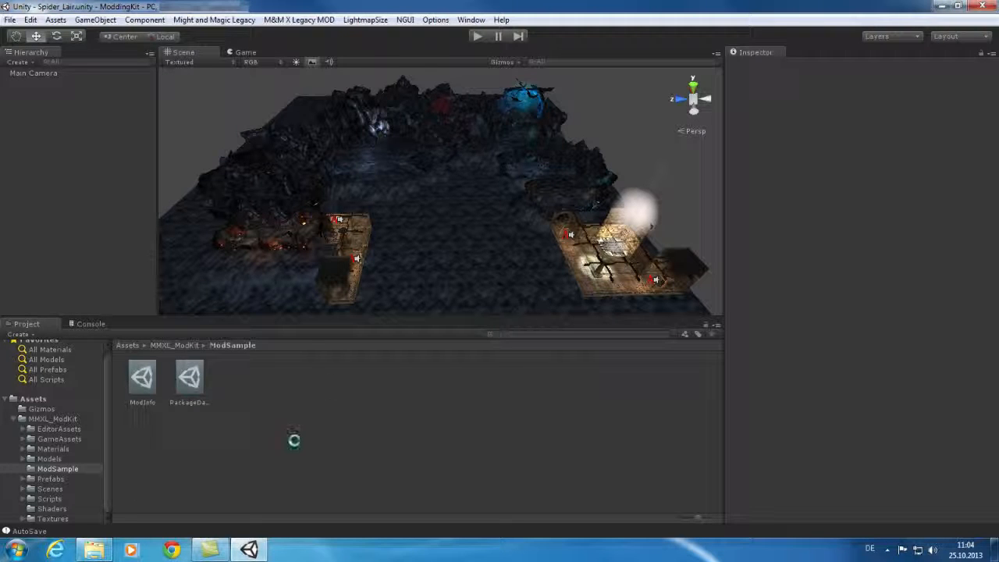
mouse_move(97, 554)
left_click(226, 507)
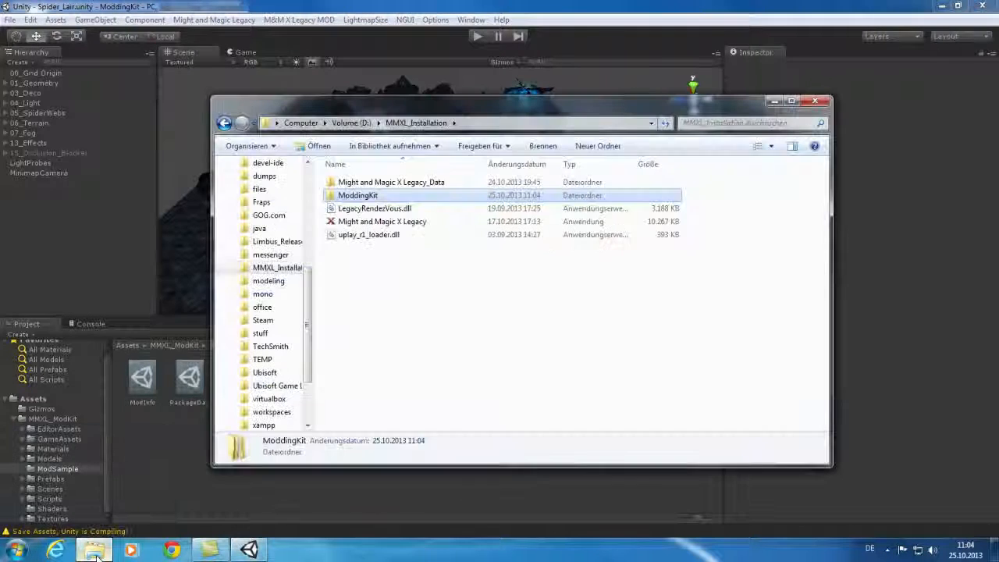
Go into ModdingKit > ModExport and open the exported MMXL Sample Mod folder to inspect it
double_click(373, 196)
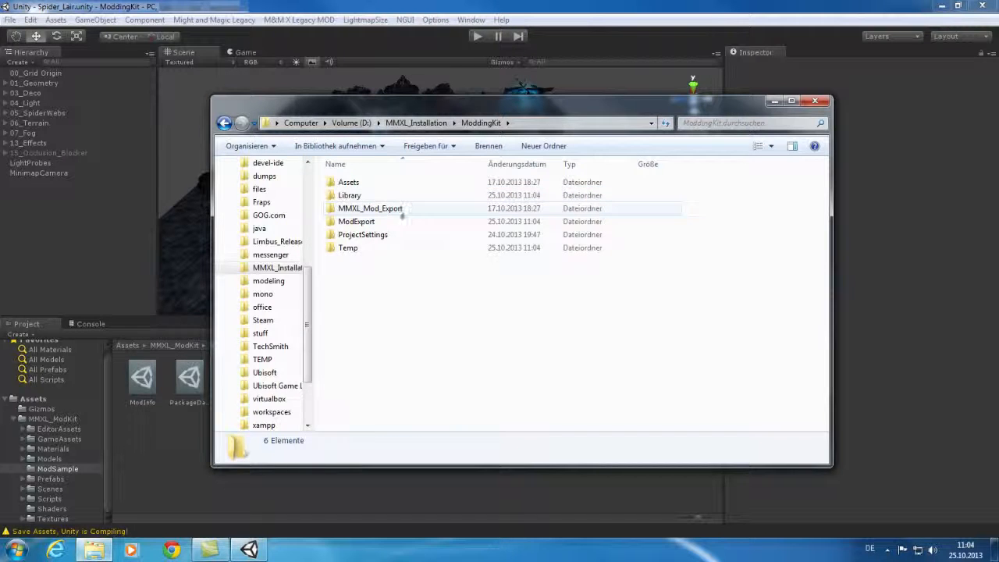
left_click(384, 212)
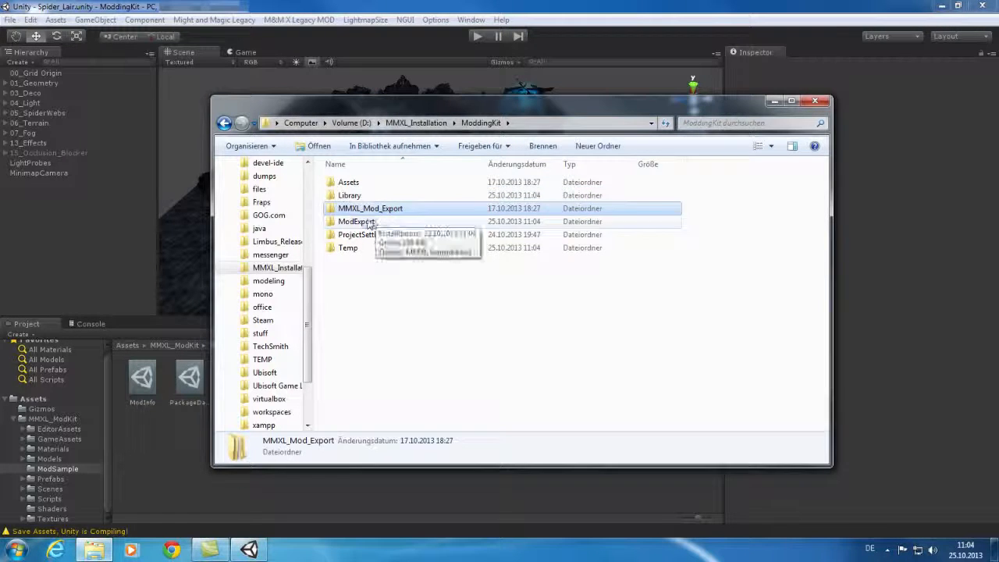
left_click(367, 222)
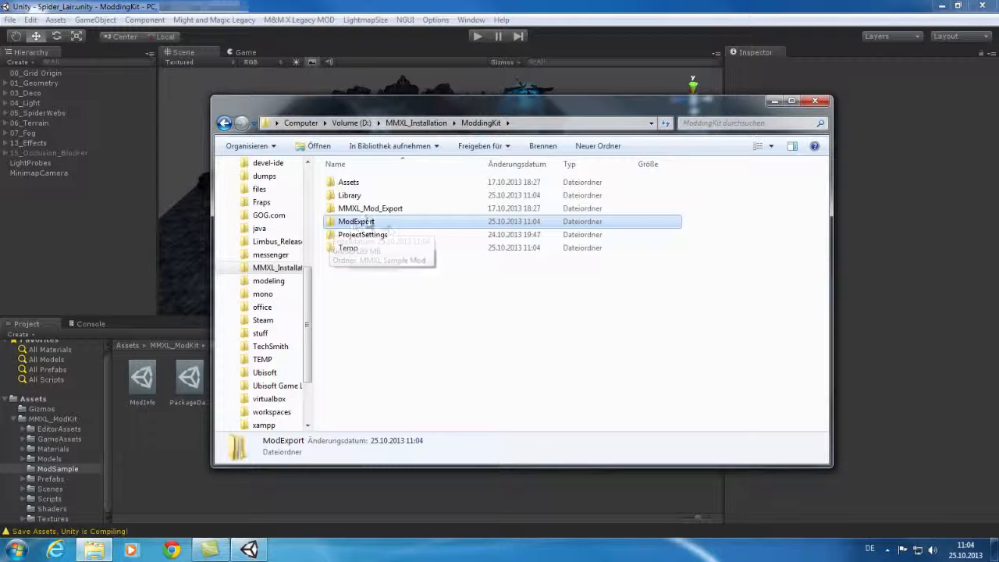
double_click(355, 225)
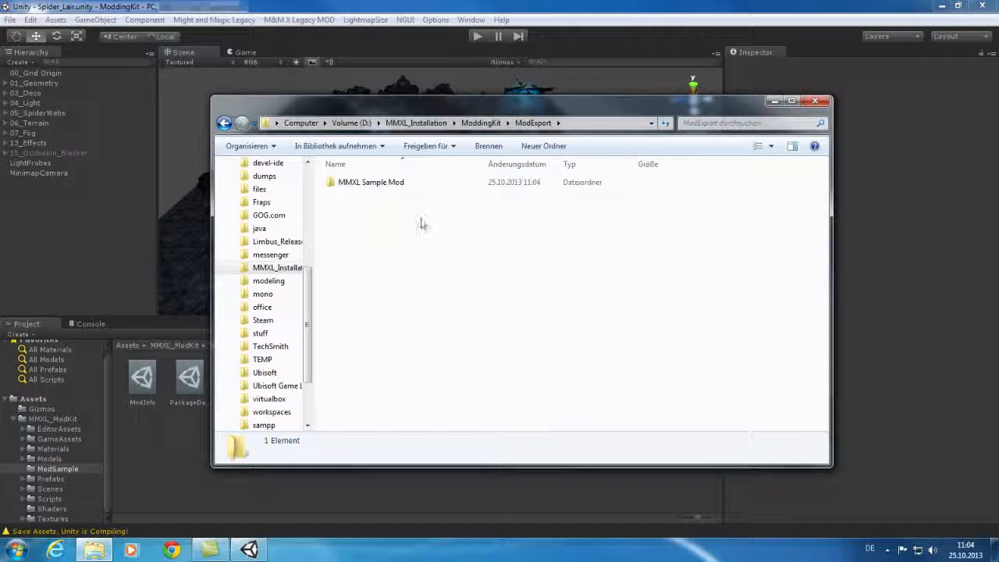
double_click(349, 184)
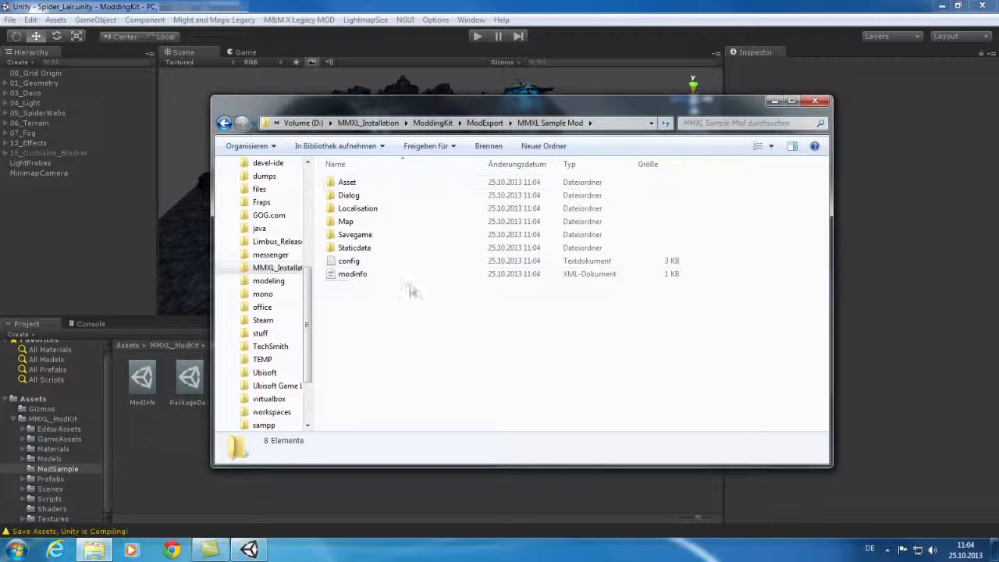
Return to ModExport and select the MMXL Sample Mod folder for copying
left_click(486, 123)
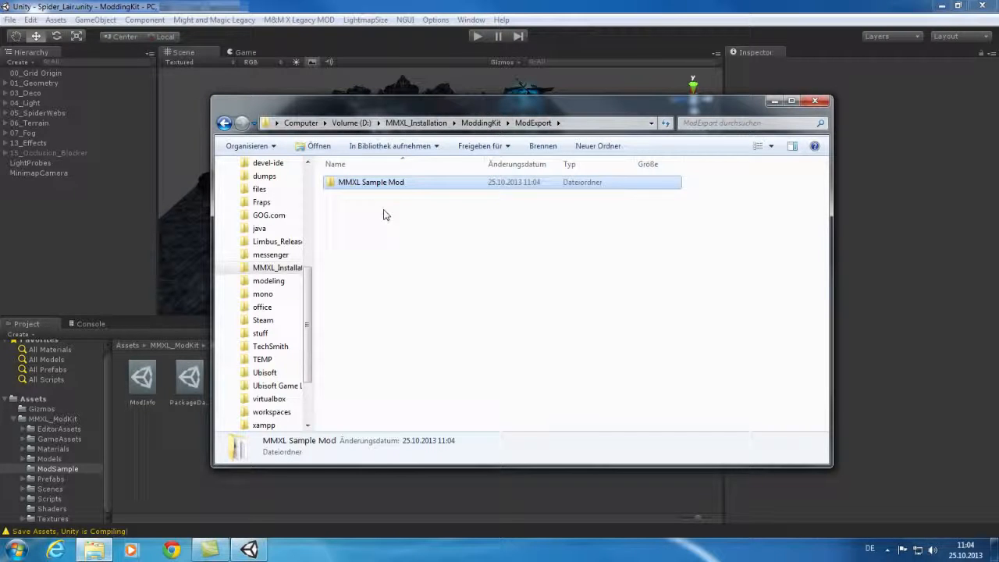
left_click(370, 185)
right_click(374, 186)
left_click(350, 228)
left_click(349, 229)
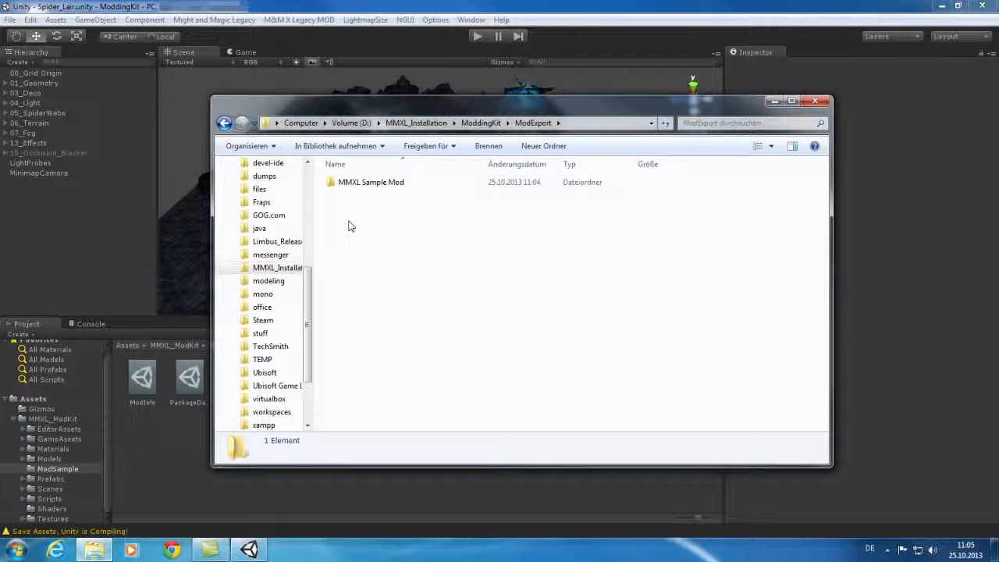
left_click(379, 184)
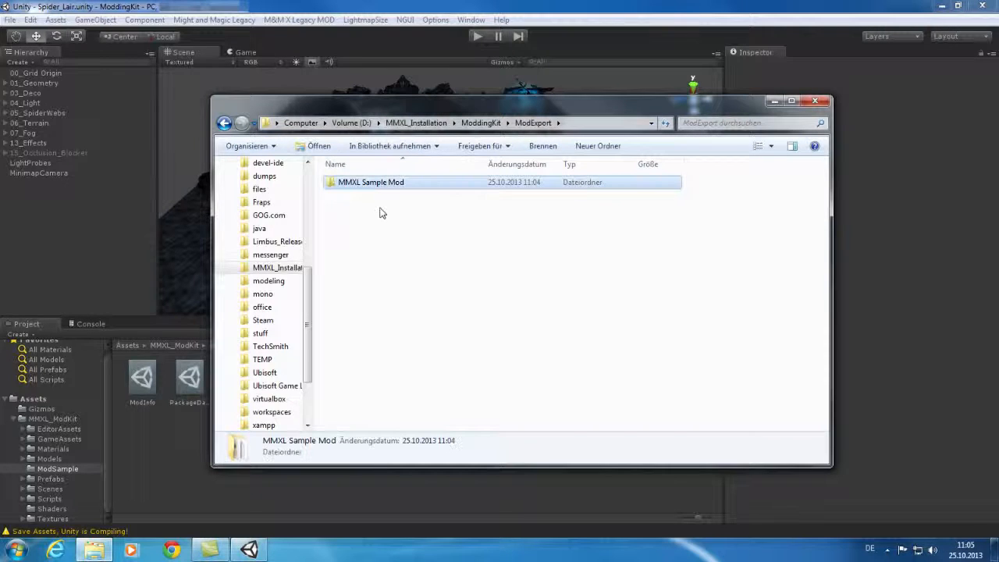
left_click_drag(308, 326, 308, 185)
Put the MMXL Sample Mod folder into Documents > MightAndMagicXLegacy > Mods, then select the game executable in MMXL_Installation
left_click(264, 260)
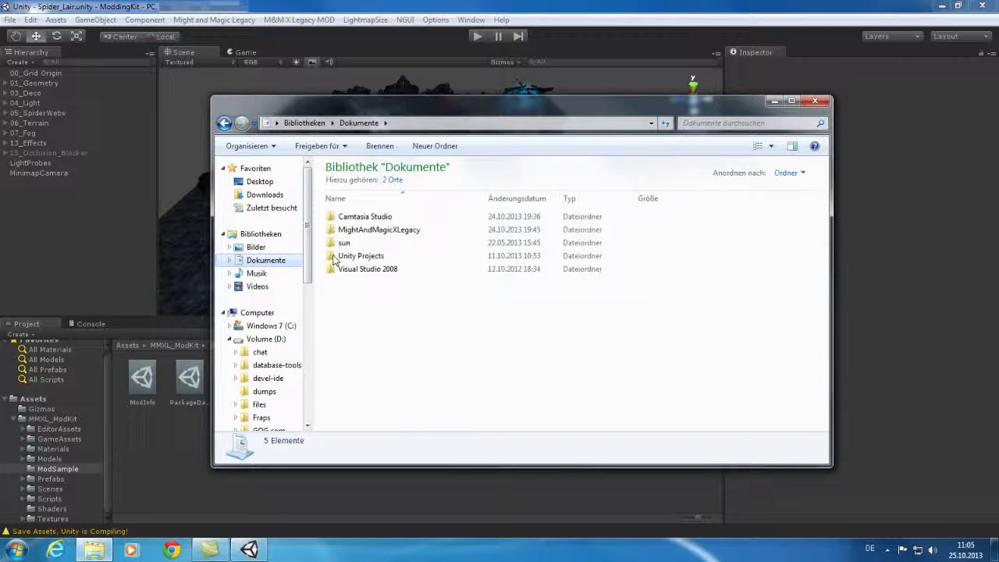
double_click(377, 230)
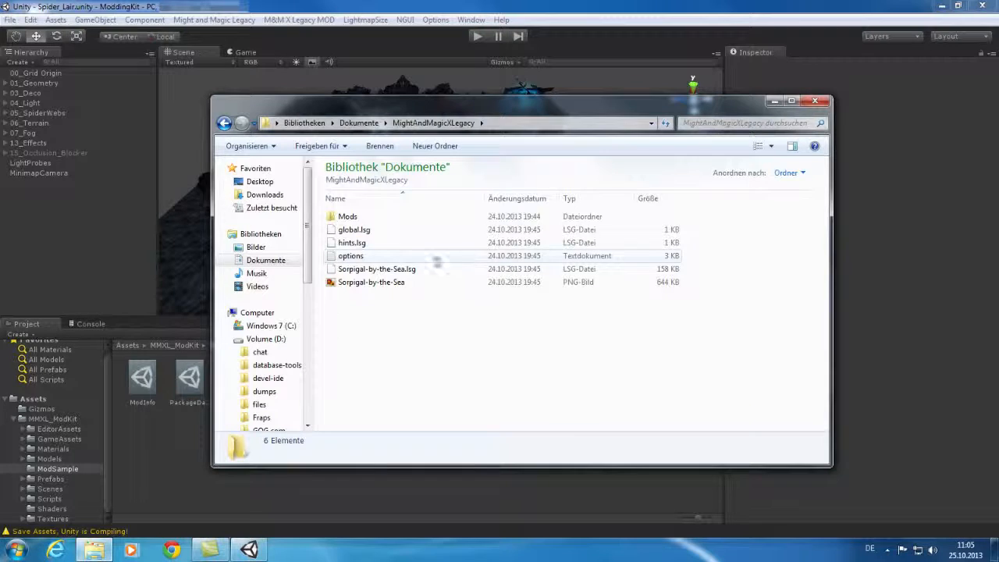
double_click(348, 216)
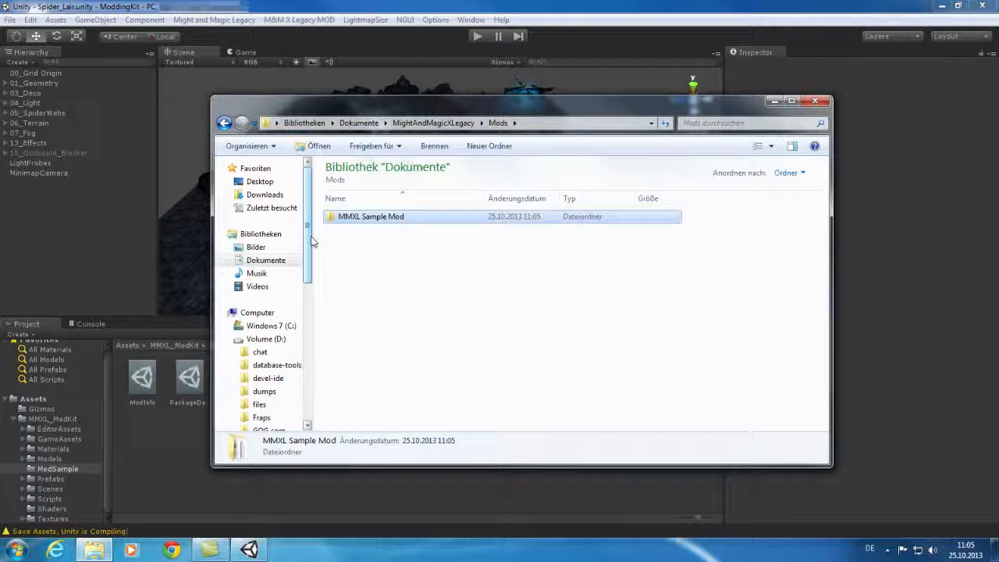
left_click_drag(307, 216, 319, 341)
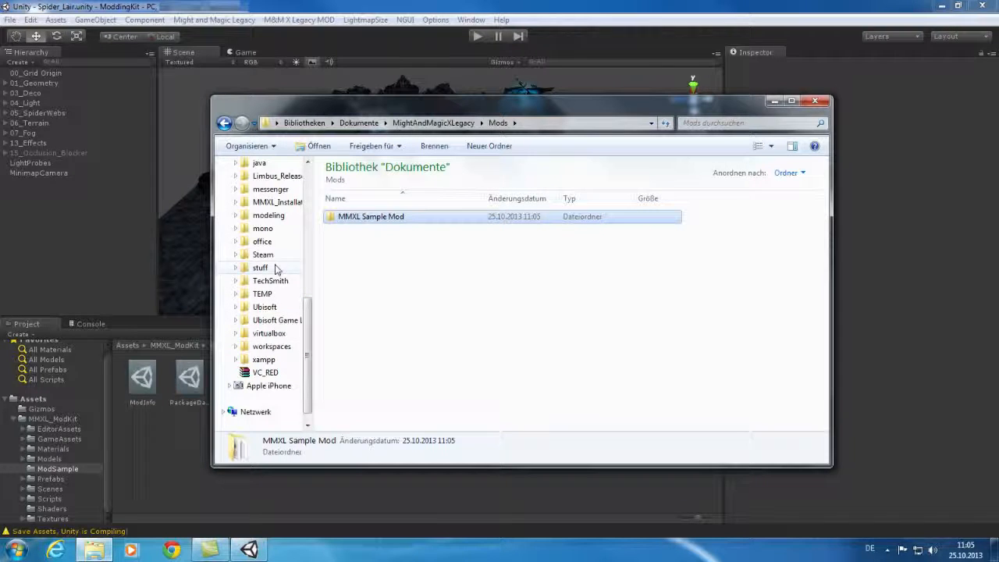
left_click(282, 204)
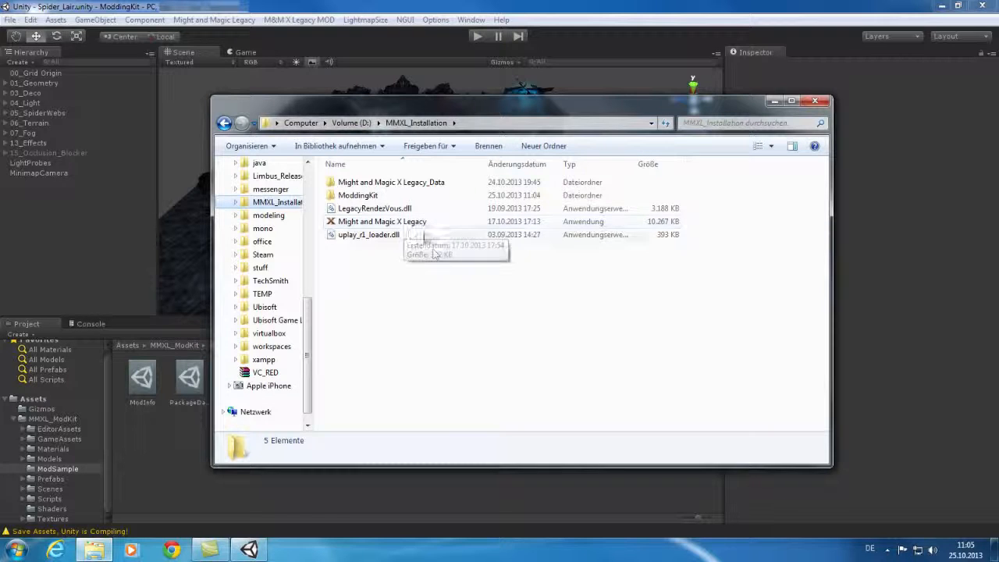
left_click(410, 227)
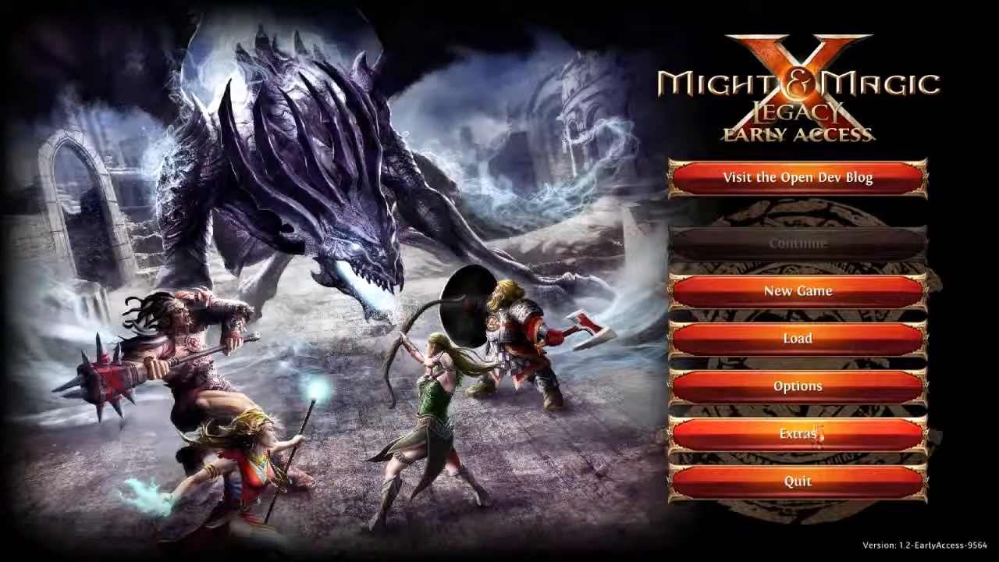
Load the MMXL Sample Mod from Extras > Mods and return to the main menu
left_click(813, 432)
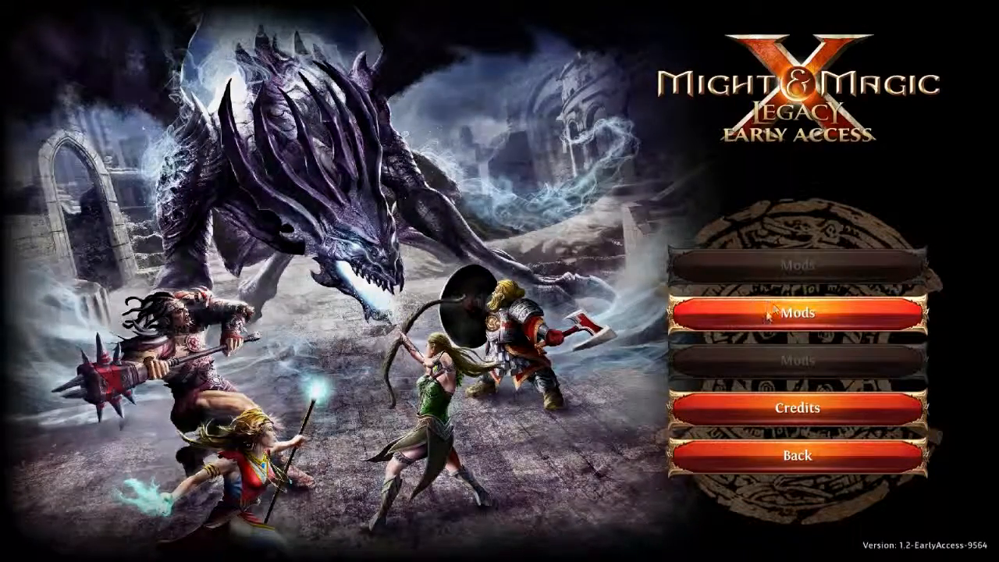
left_click(783, 318)
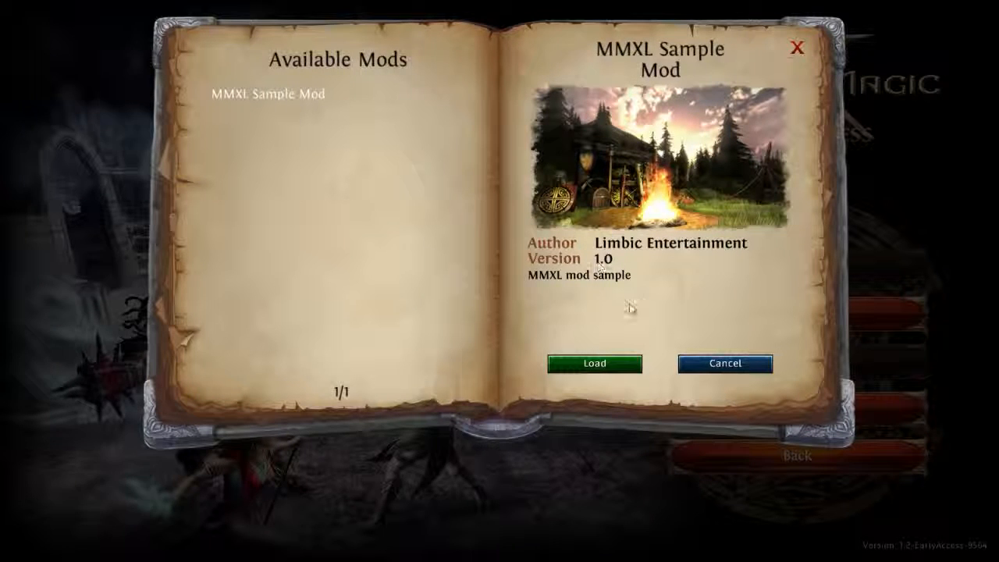
left_click(612, 364)
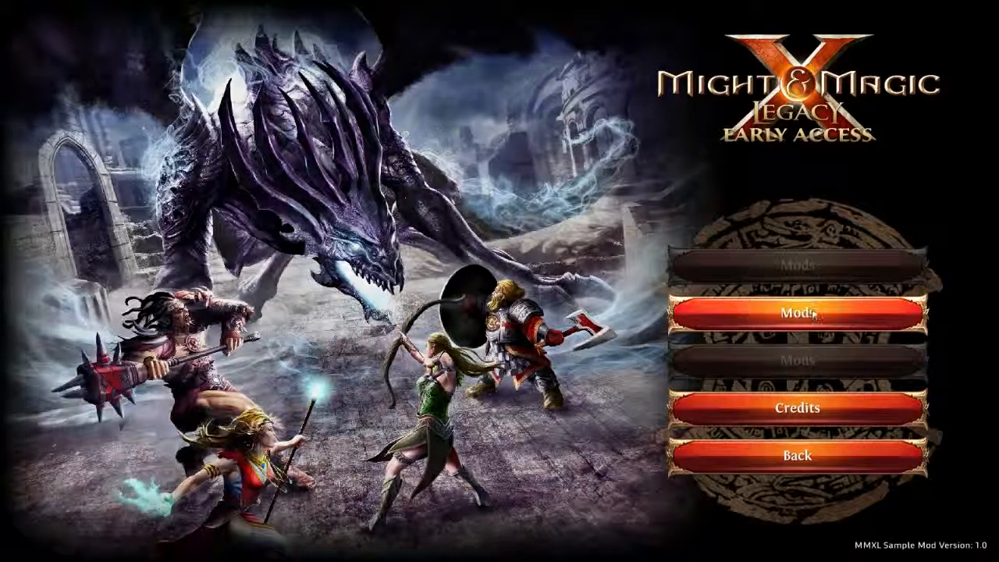
left_click(817, 457)
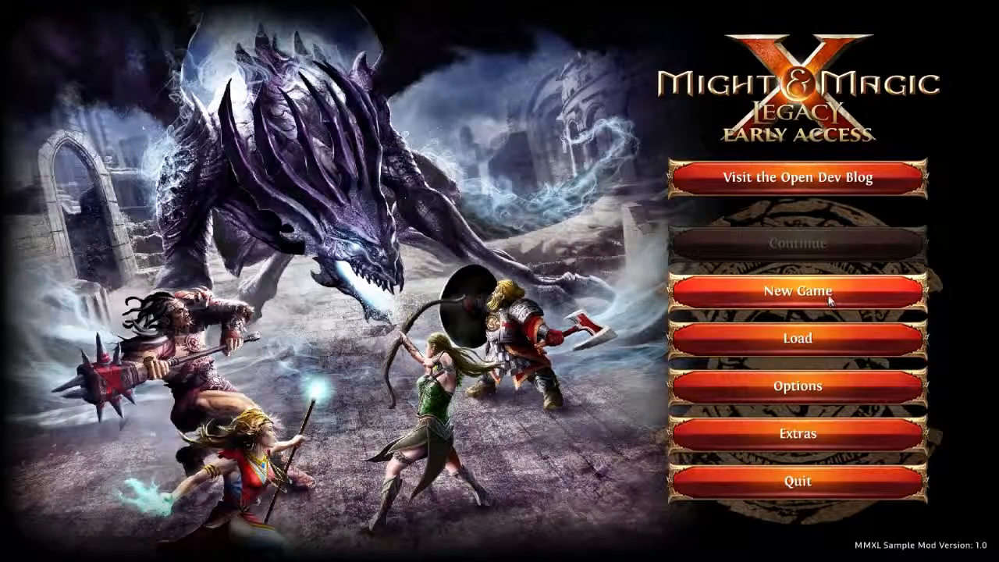
Start a new game on Adventurer difficulty with the Default Party
left_click(828, 293)
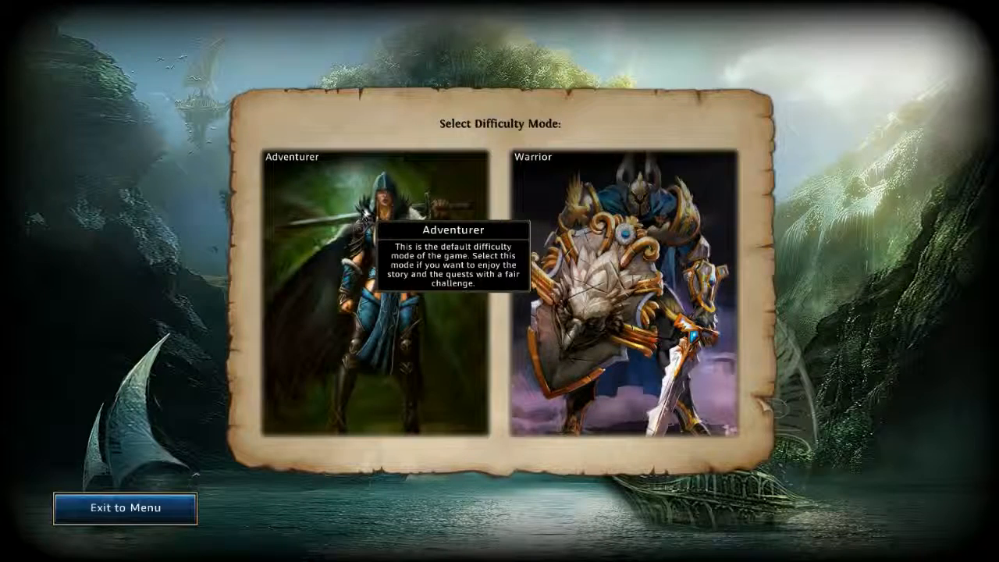
left_click(364, 207)
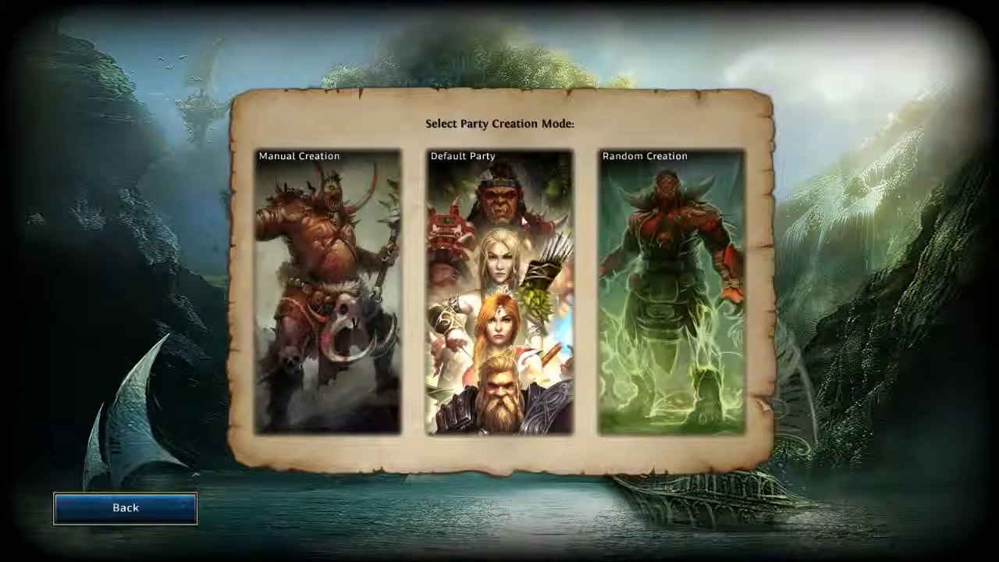
left_click(521, 222)
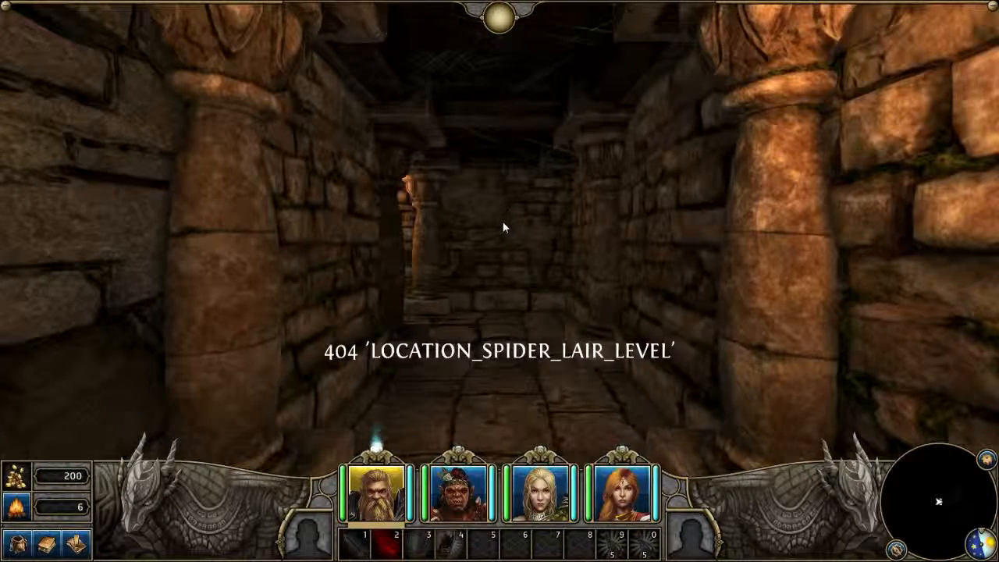
Advance down the corridor, turn left, sidestep right and pass through the archway into the spider lair
key("w")
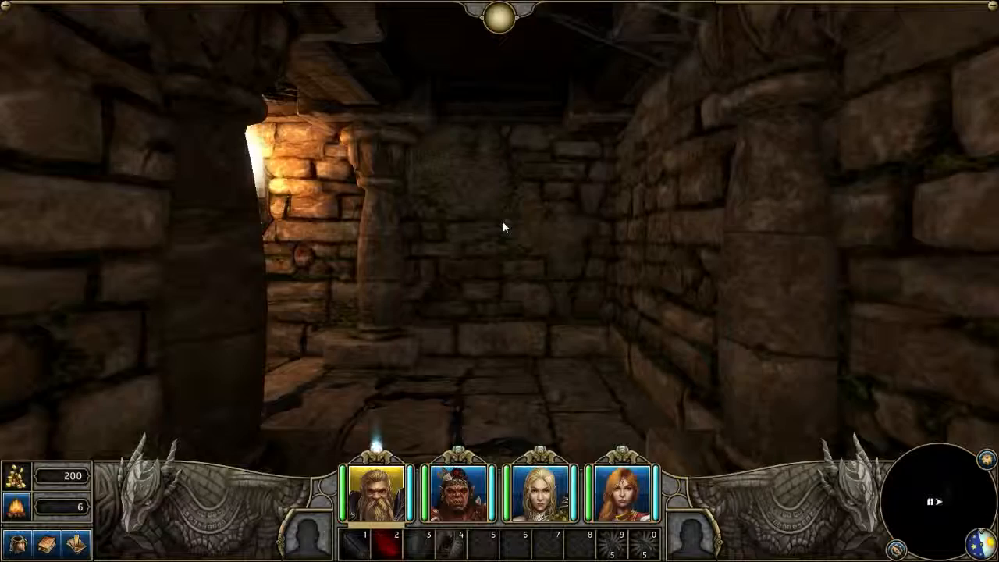
key("q")
key("d")
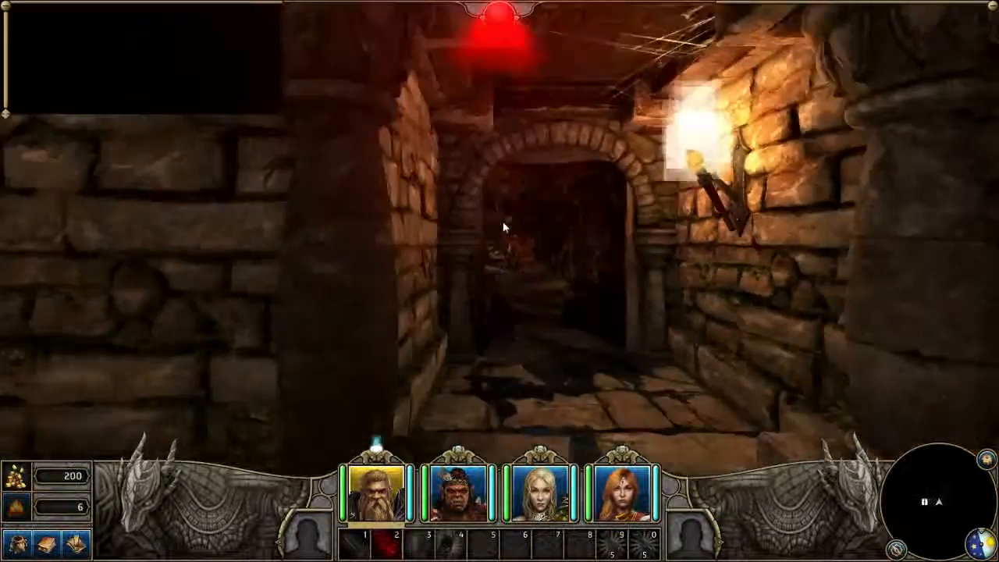
key("w")
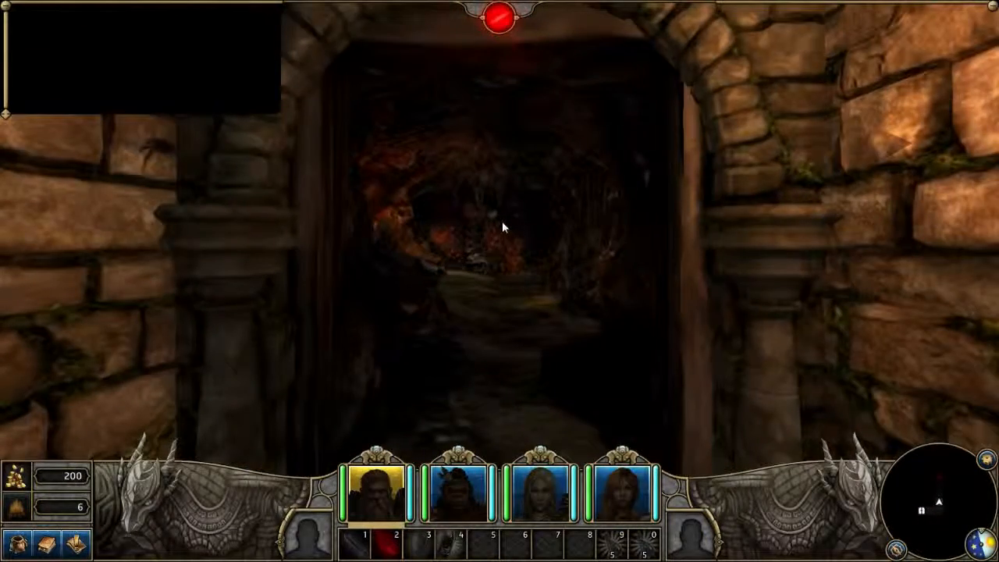
key("w")
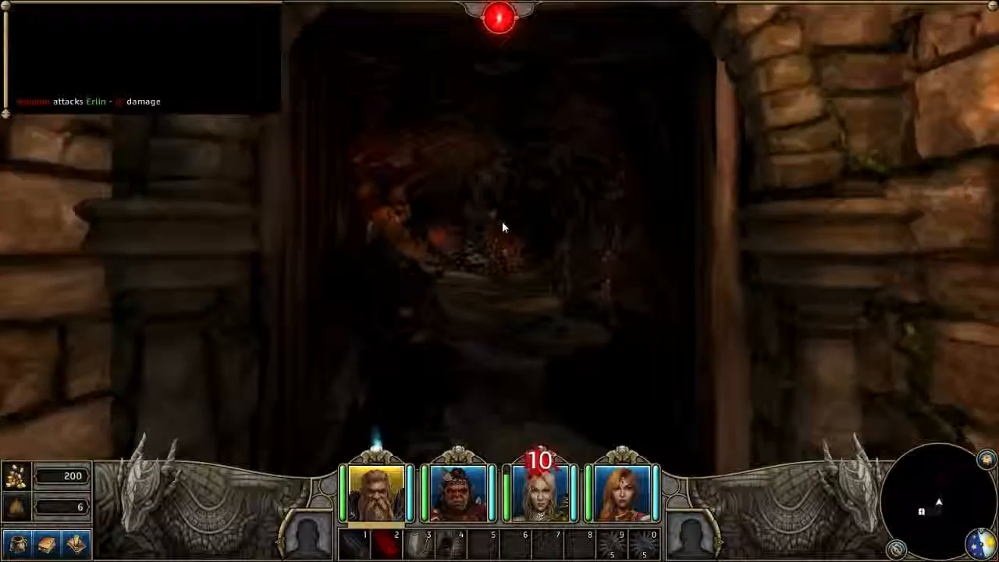